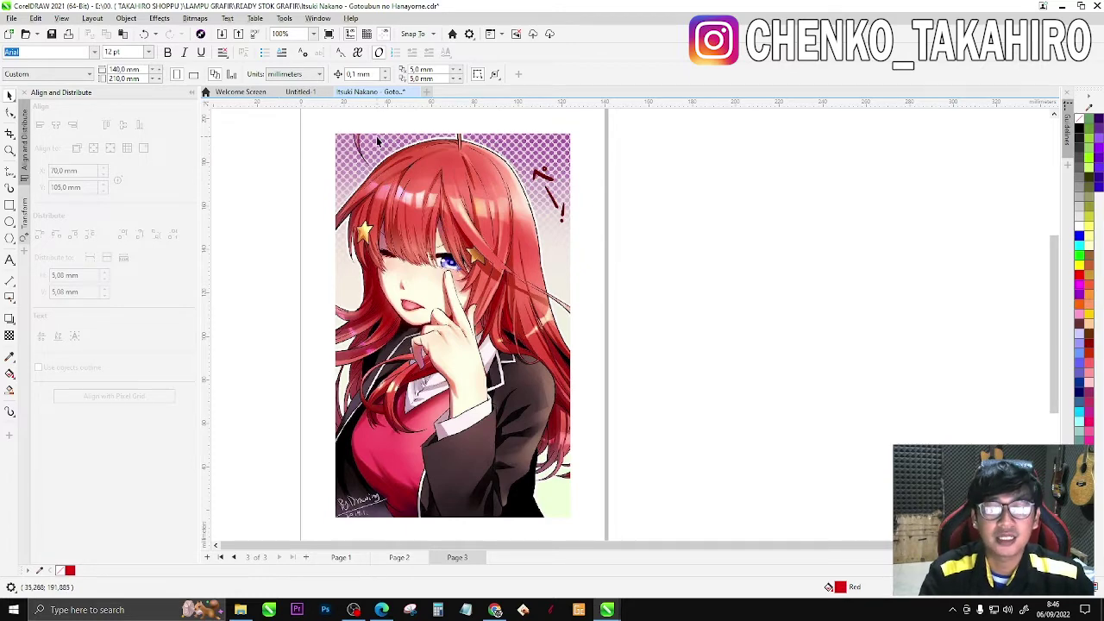
{"action": "scroll", "coordinate": [380, 143], "scroll_direction": "up", "scroll_amount": 2}
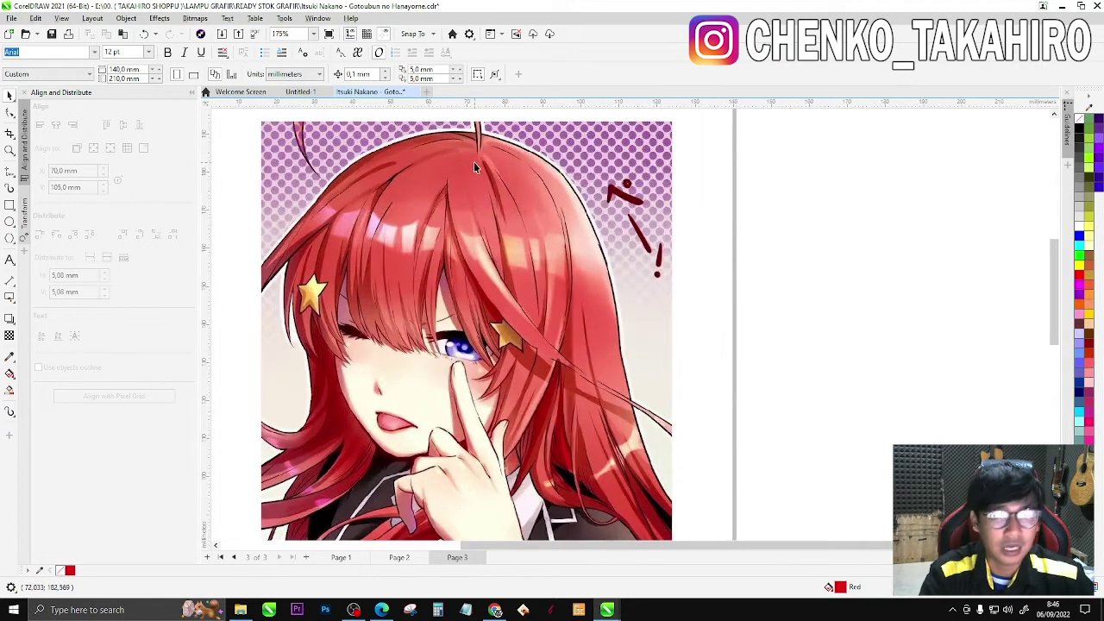
{"action": "scroll", "coordinate": [473, 161], "scroll_direction": "down", "scroll_amount": 1}
{"action": "scroll", "coordinate": [474, 163], "scroll_direction": "up", "scroll_amount": 1}
{"action": "scroll", "coordinate": [475, 163], "scroll_direction": "down", "scroll_amount": 2}
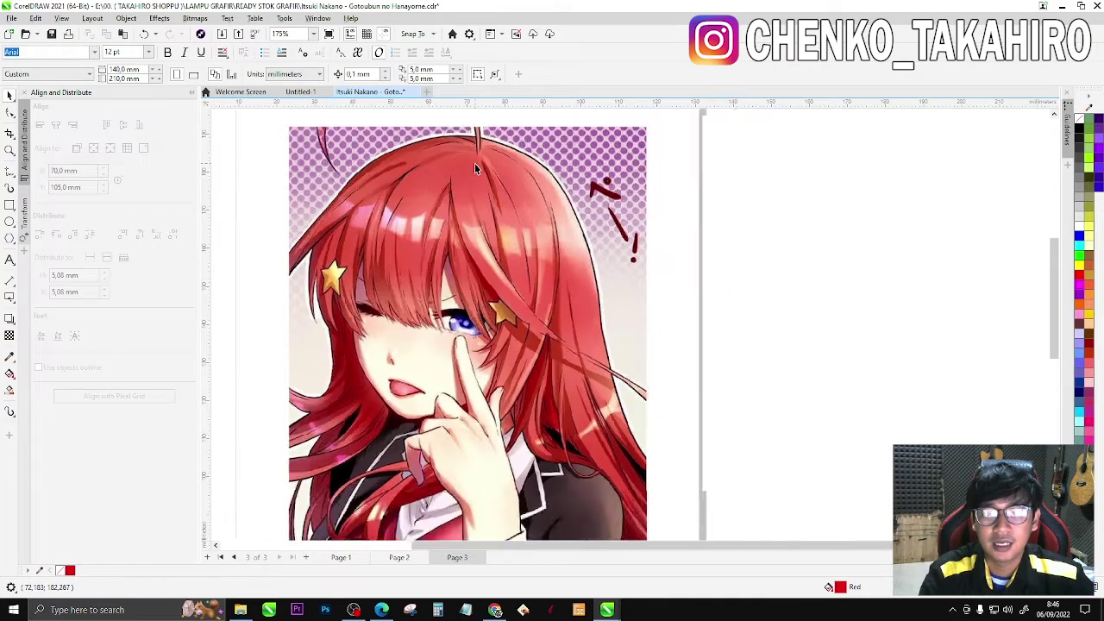
{"action": "scroll", "coordinate": [475, 168], "scroll_direction": "up", "scroll_amount": 3}
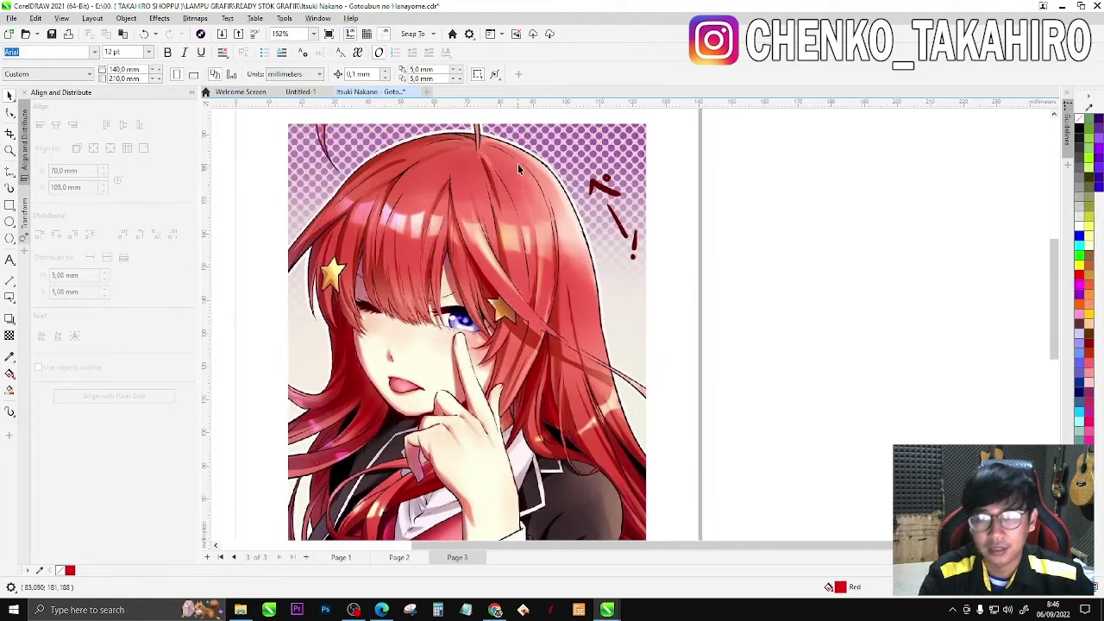
{"action": "scroll", "coordinate": [569, 244], "scroll_direction": "down", "scroll_amount": 2}
{"action": "scroll", "coordinate": [568, 242], "scroll_direction": "up", "scroll_amount": 1}
{"action": "scroll", "coordinate": [565, 239], "scroll_direction": "down", "scroll_amount": 1}
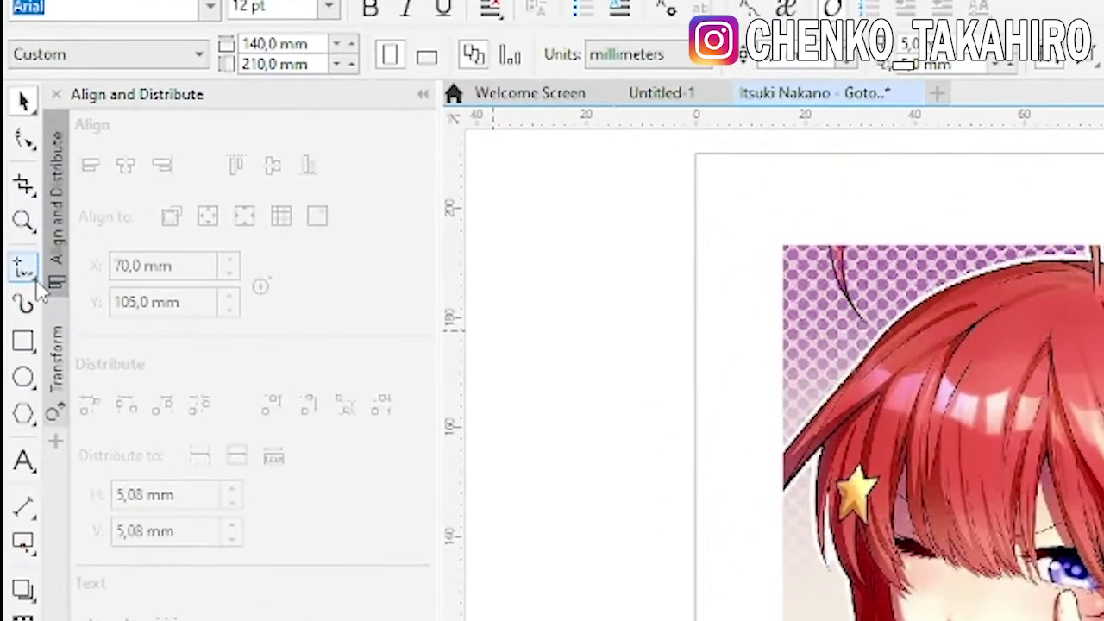
Step: Draw a horizontal 2-Point Line about 102 mm long in the empty area beside the page
{"action": "left_click", "coordinate": [31, 250]}
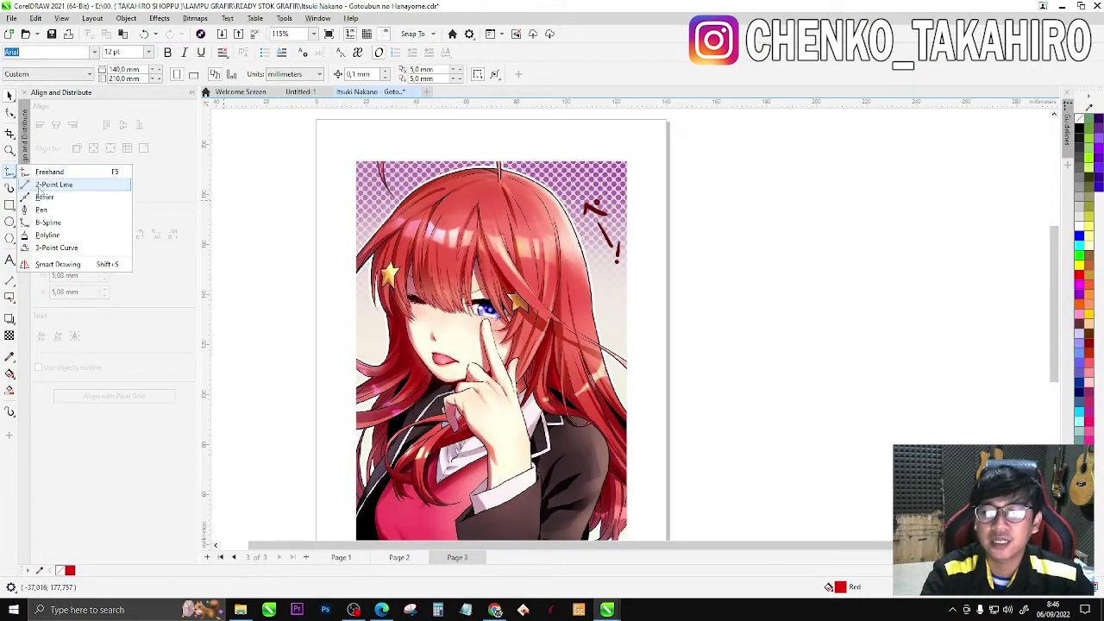
{"action": "left_click", "coordinate": [121, 296]}
{"action": "left_click_drag", "start_coordinate": [707, 217], "coordinate": [968, 219]}
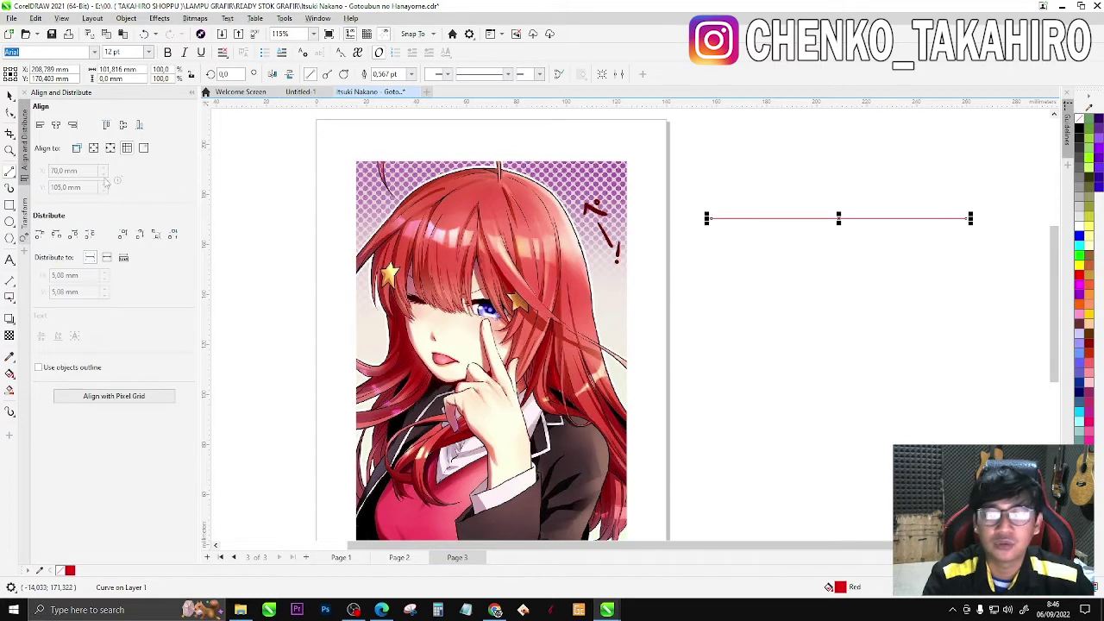
Step: Try out the 3-Point Curve tool beside the page, ending with a downward arc about 101 mm wide and 20 mm high, and undo it
{"action": "left_click", "coordinate": [9, 172]}
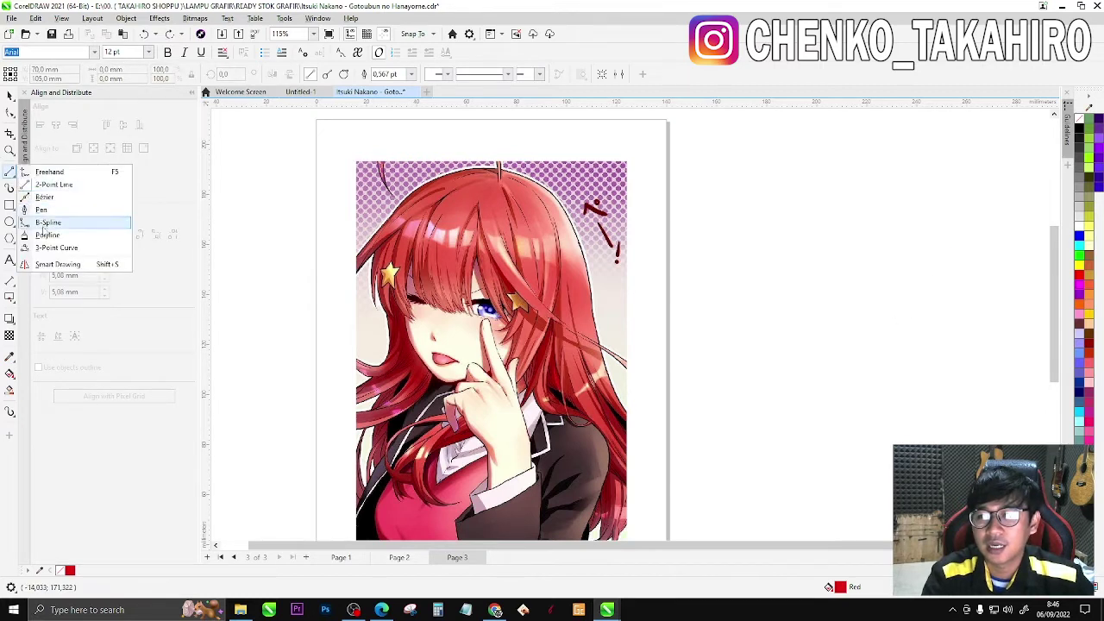
{"action": "left_click", "coordinate": [47, 248]}
{"action": "left_click_drag", "start_coordinate": [662, 218], "coordinate": [948, 221]}
{"action": "key", "text": "ctrl+z"}
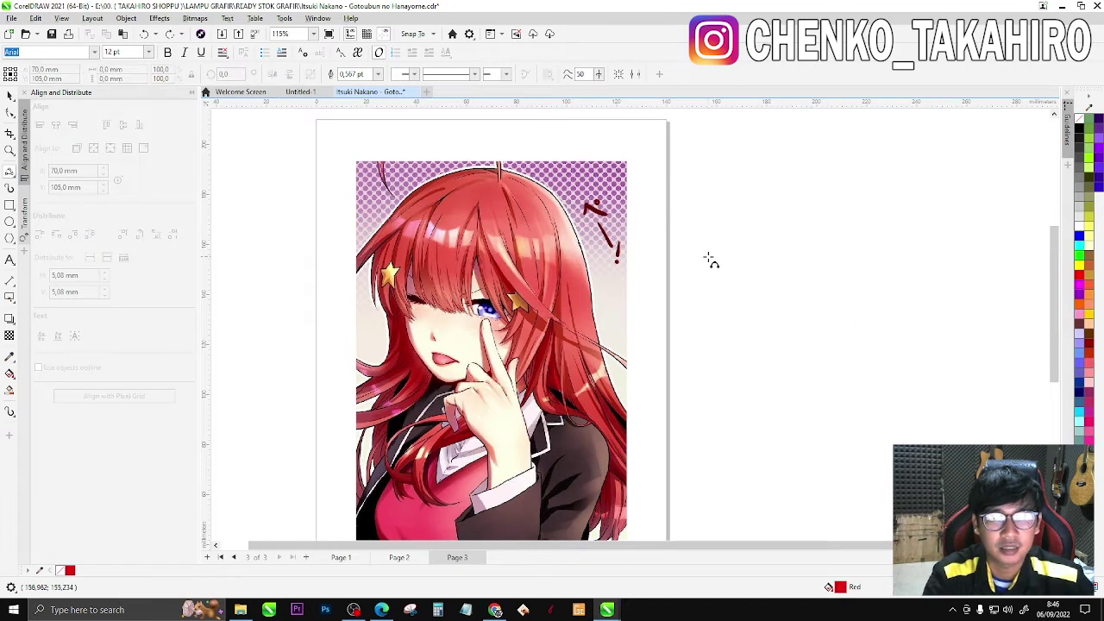
{"action": "mouse_move", "coordinate": [708, 257]}
{"action": "left_mouse_down"}
{"action": "mouse_move", "coordinate": [876, 282]}
{"action": "mouse_move", "coordinate": [975, 263]}
{"action": "left_mouse_up"}
{"action": "key", "text": "ctrl+z"}
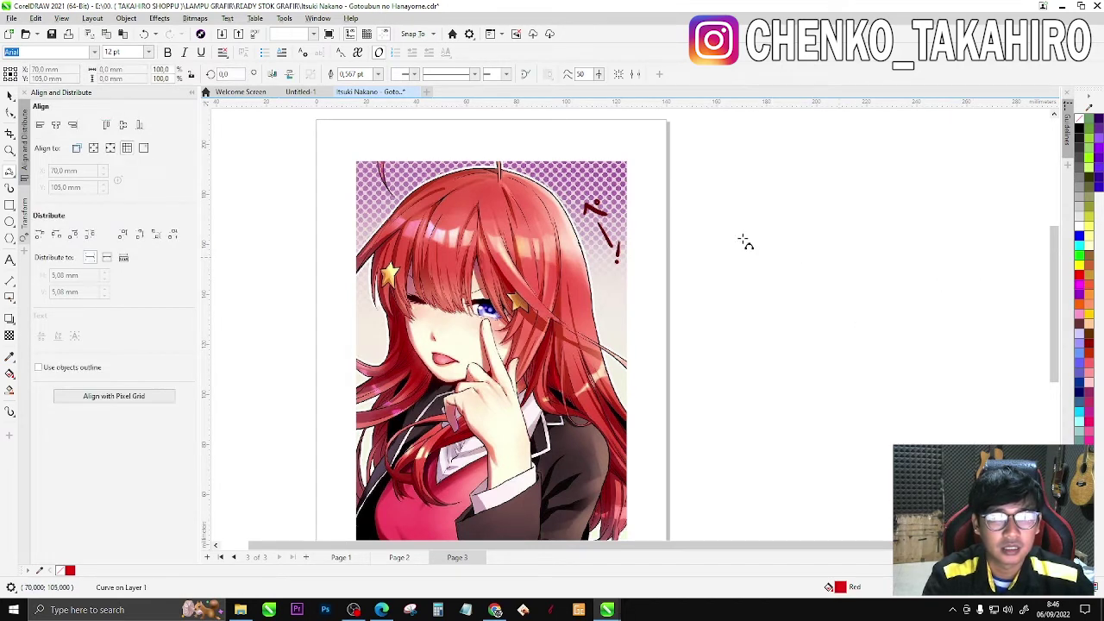
{"action": "left_click_drag", "start_coordinate": [727, 234], "coordinate": [980, 233]}
{"action": "left_click", "coordinate": [857, 285]}
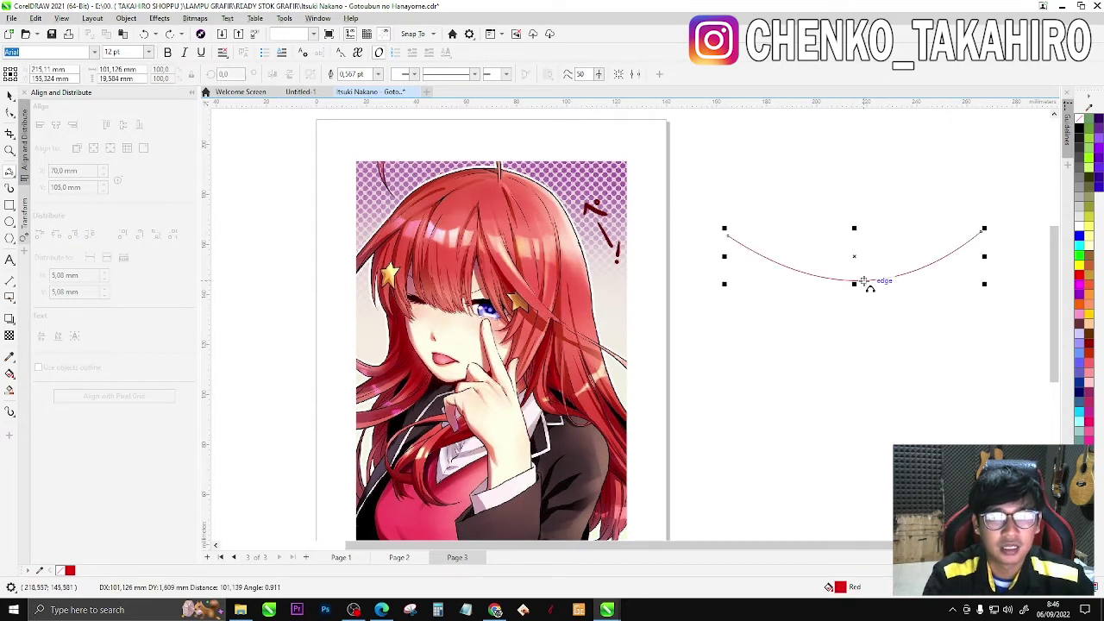
{"action": "key", "text": "ctrl+z"}
Step: Sketch a looping closed B-Spline curve in the empty area beside the illustration and delete it
{"action": "left_click", "coordinate": [9, 172]}
{"action": "left_click", "coordinate": [9, 172]}
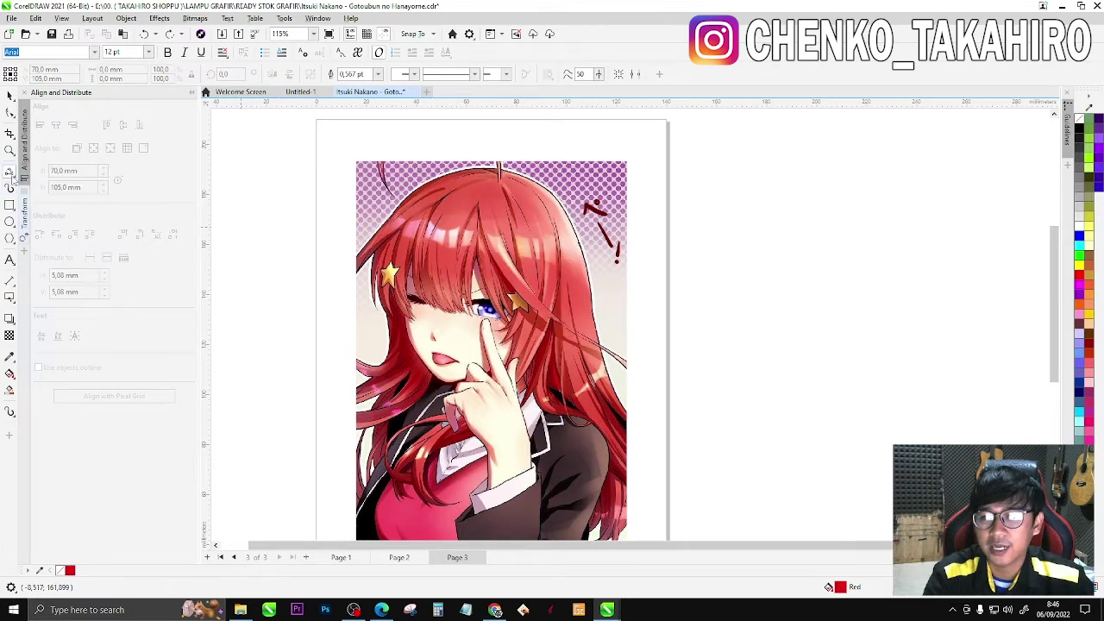
{"action": "left_click", "coordinate": [9, 173]}
{"action": "left_click", "coordinate": [41, 210]}
{"action": "left_click", "coordinate": [707, 286]}
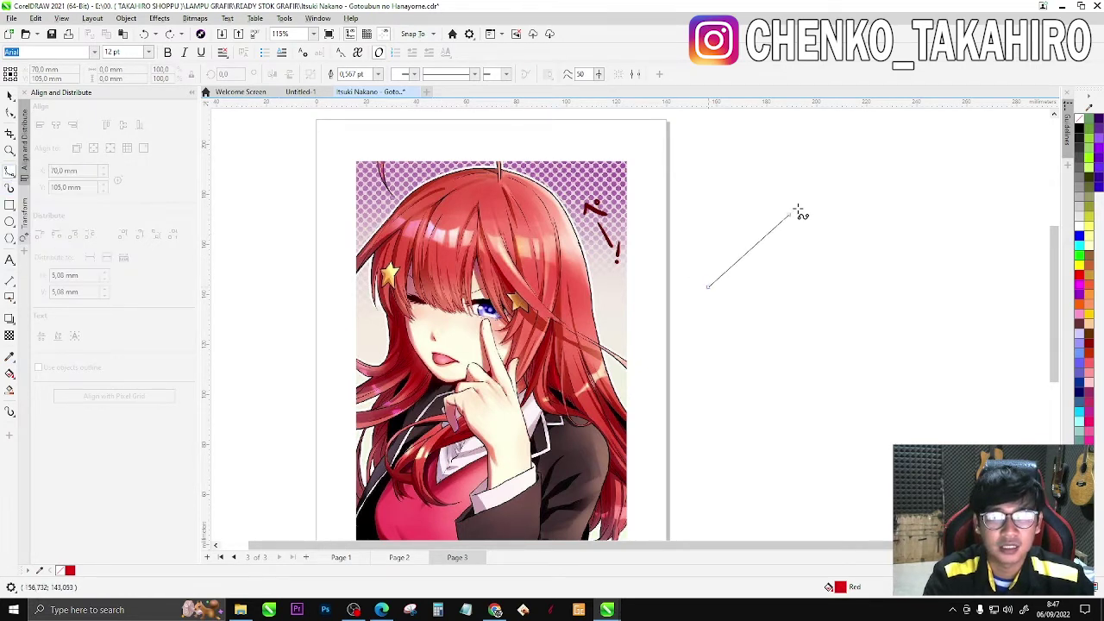
{"action": "left_click_drag", "start_coordinate": [990, 231], "coordinate": [1020, 181]}
{"action": "scroll", "coordinate": [626, 145], "scroll_direction": "up", "scroll_amount": 1}
{"action": "left_click_drag", "start_coordinate": [698, 347], "coordinate": [729, 372]}
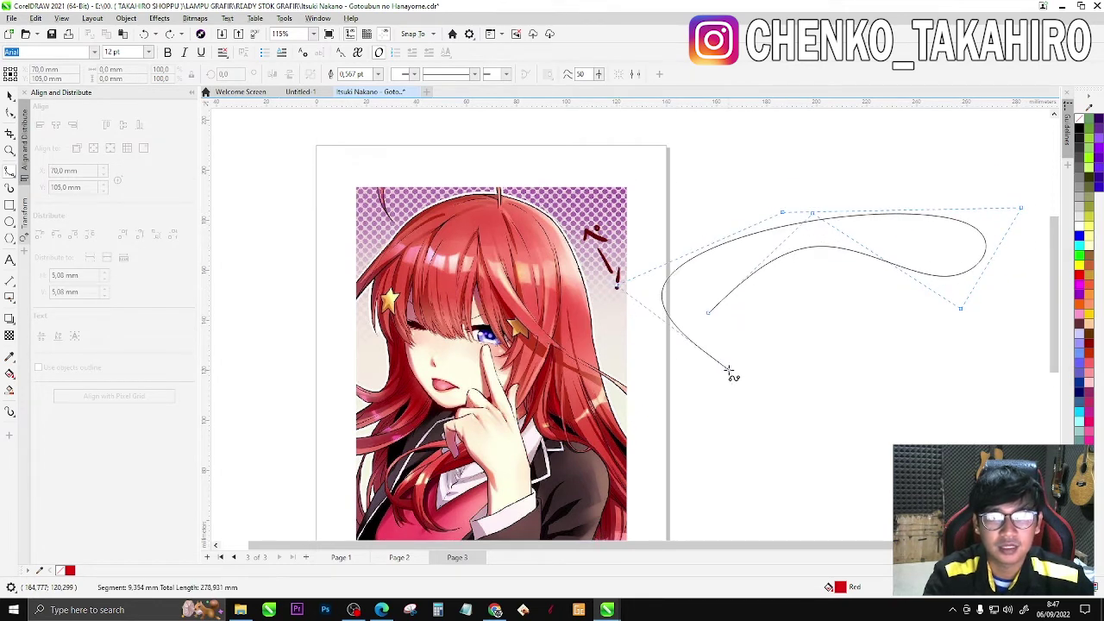
{"action": "left_click", "coordinate": [709, 317]}
{"action": "key", "text": "Delete"}
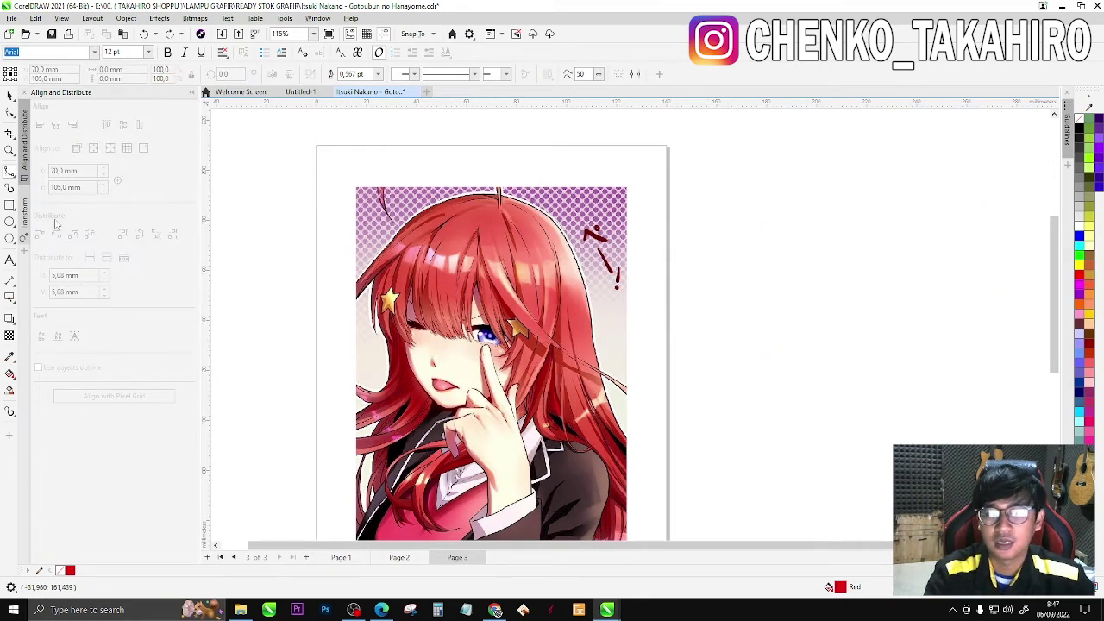
Step: Trace the upper hair outline from the top strand with a B-Spline curve, loop it beyond the picture to about 79 × 27 mm, and delete it
{"action": "left_click", "coordinate": [14, 175]}
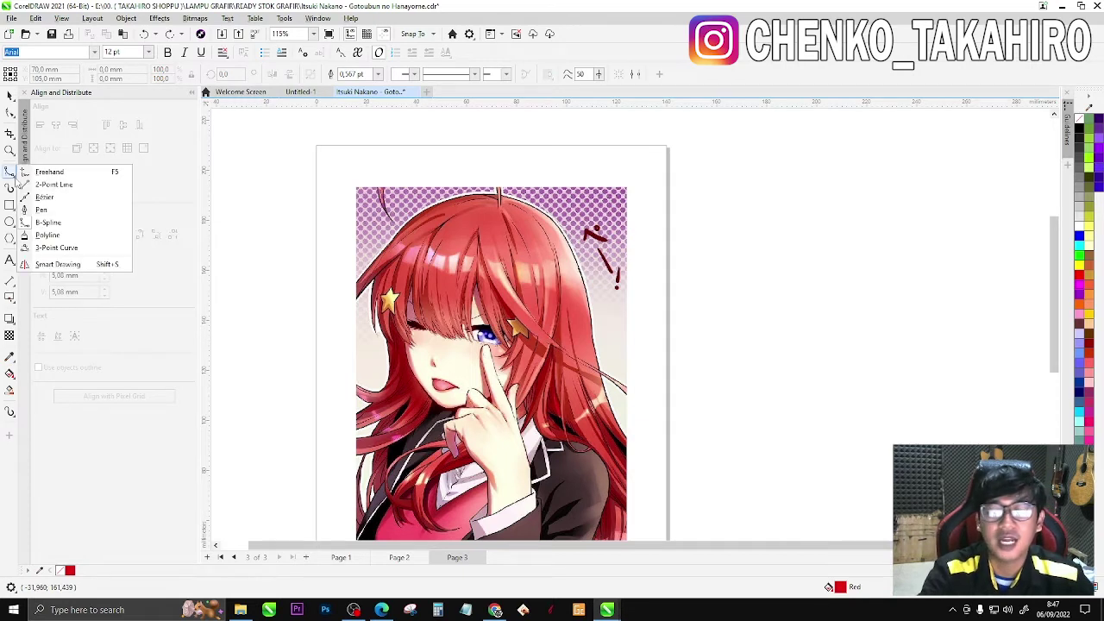
{"action": "left_click", "coordinate": [8, 171]}
{"action": "left_click", "coordinate": [10, 172]}
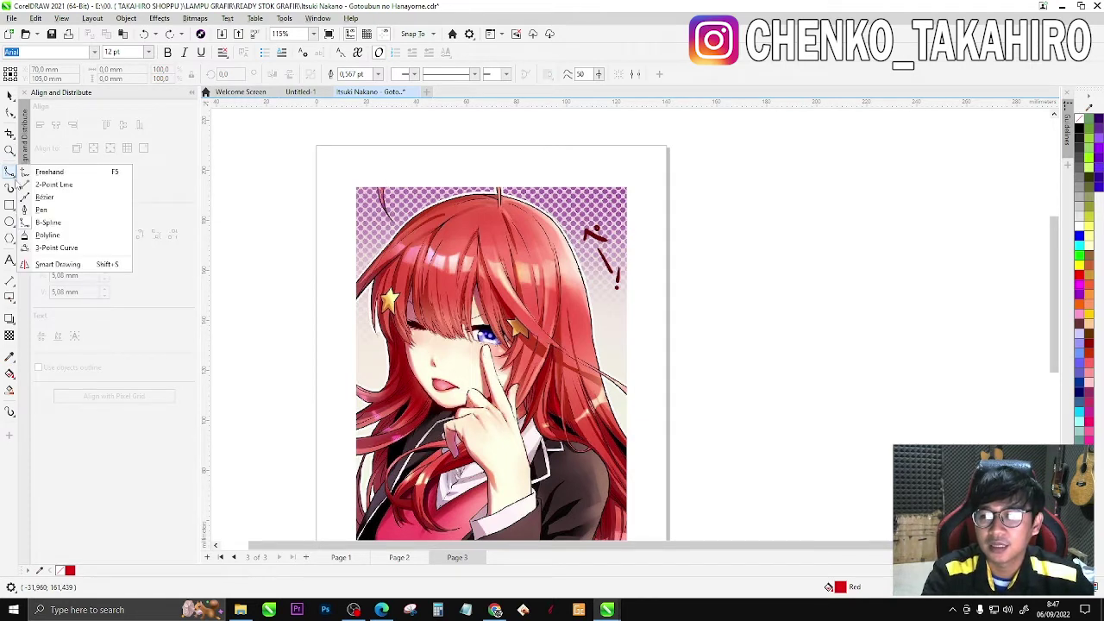
{"action": "left_click", "coordinate": [48, 223]}
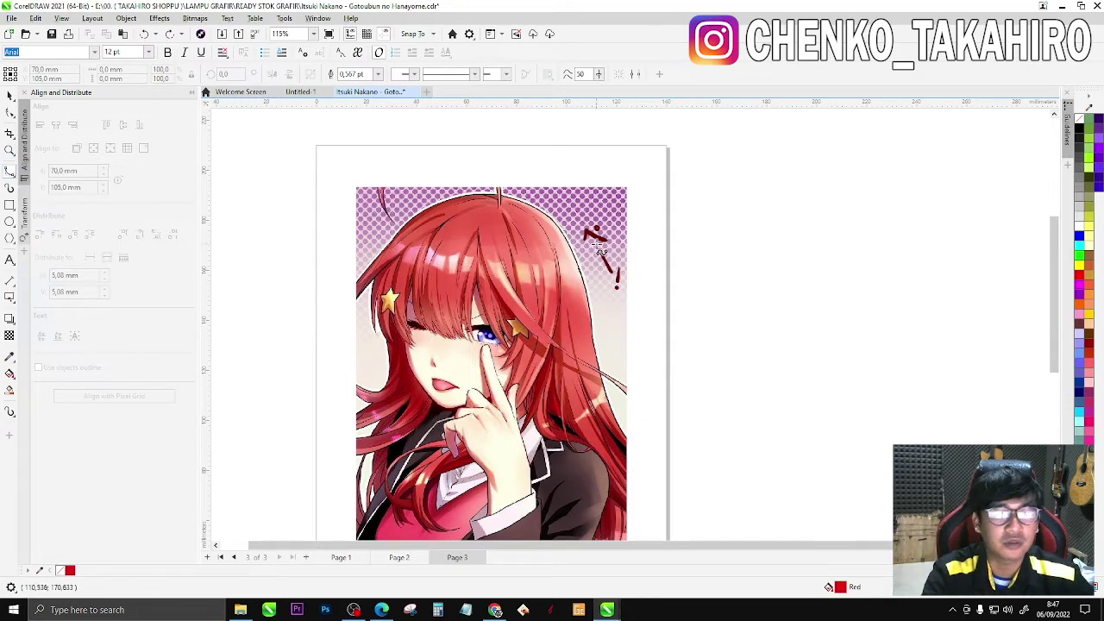
{"action": "scroll", "coordinate": [524, 177], "scroll_direction": "up", "scroll_amount": 4}
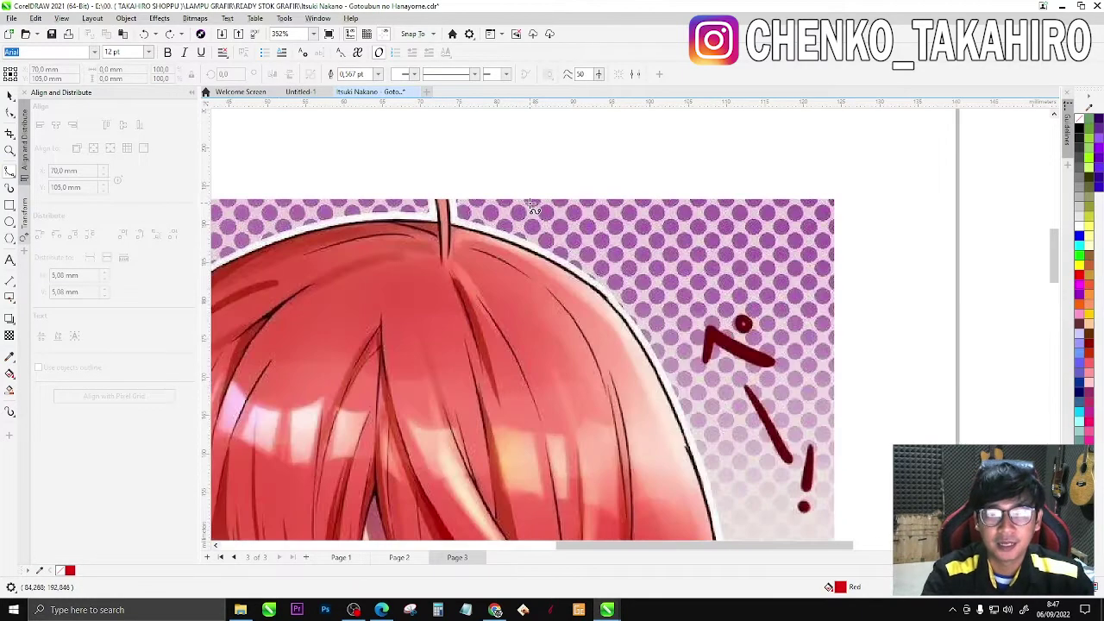
{"action": "scroll", "coordinate": [530, 206], "scroll_direction": "down", "scroll_amount": 2}
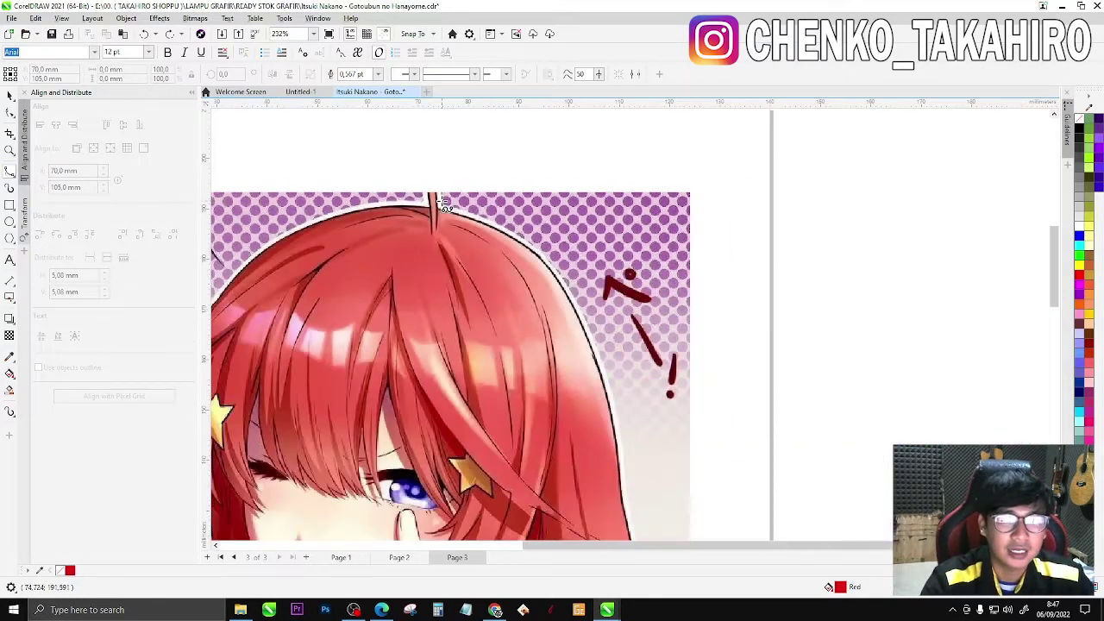
{"action": "scroll", "coordinate": [513, 188], "scroll_direction": "down", "scroll_amount": 2}
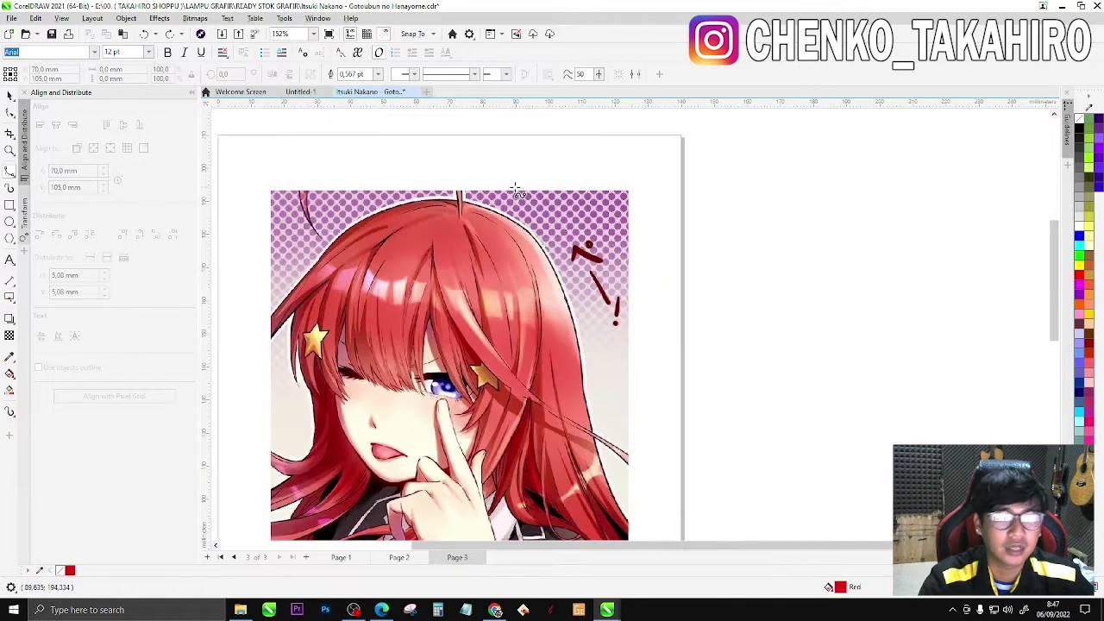
{"action": "scroll", "coordinate": [454, 179], "scroll_direction": "up", "scroll_amount": 4}
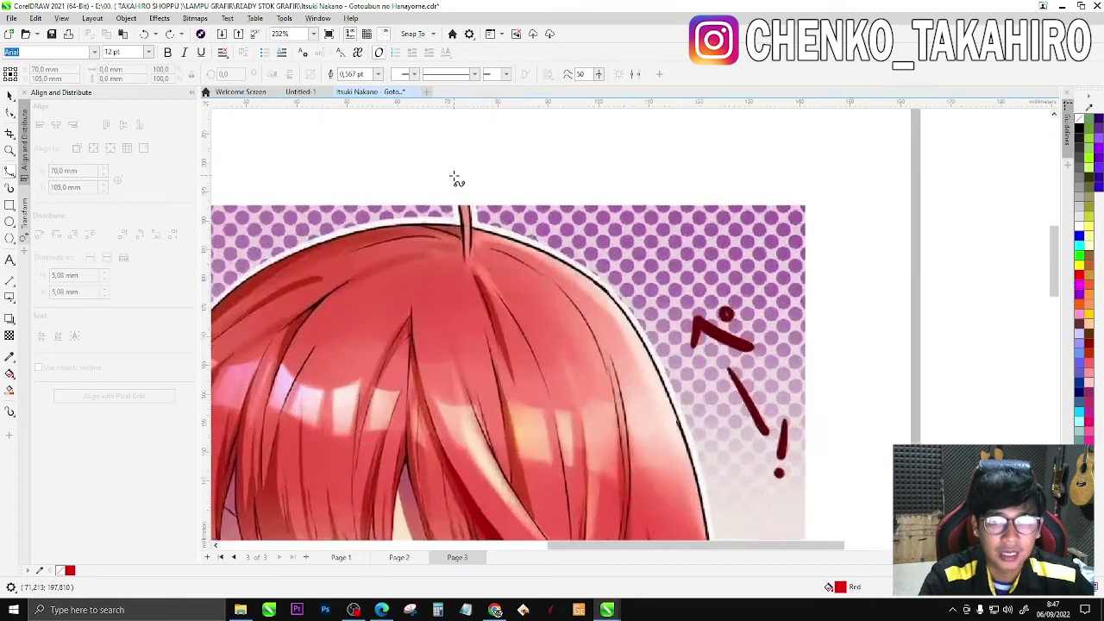
{"action": "scroll", "coordinate": [703, 275], "scroll_direction": "down", "scroll_amount": 1}
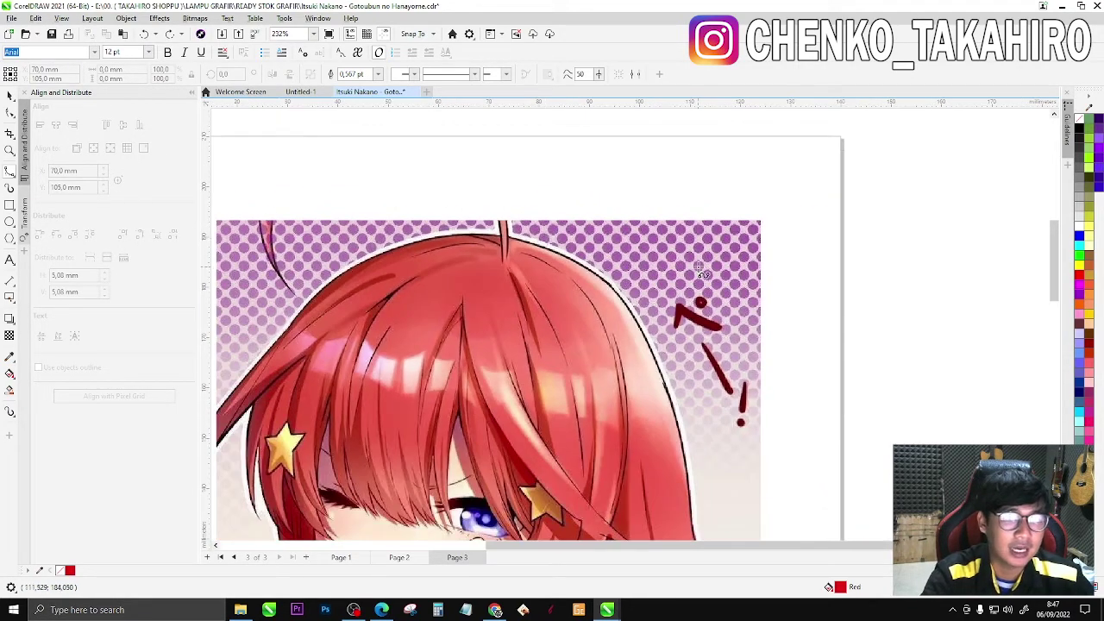
{"action": "scroll", "coordinate": [702, 274], "scroll_direction": "up", "scroll_amount": 2}
{"action": "scroll", "coordinate": [371, 250], "scroll_direction": "down", "scroll_amount": 1}
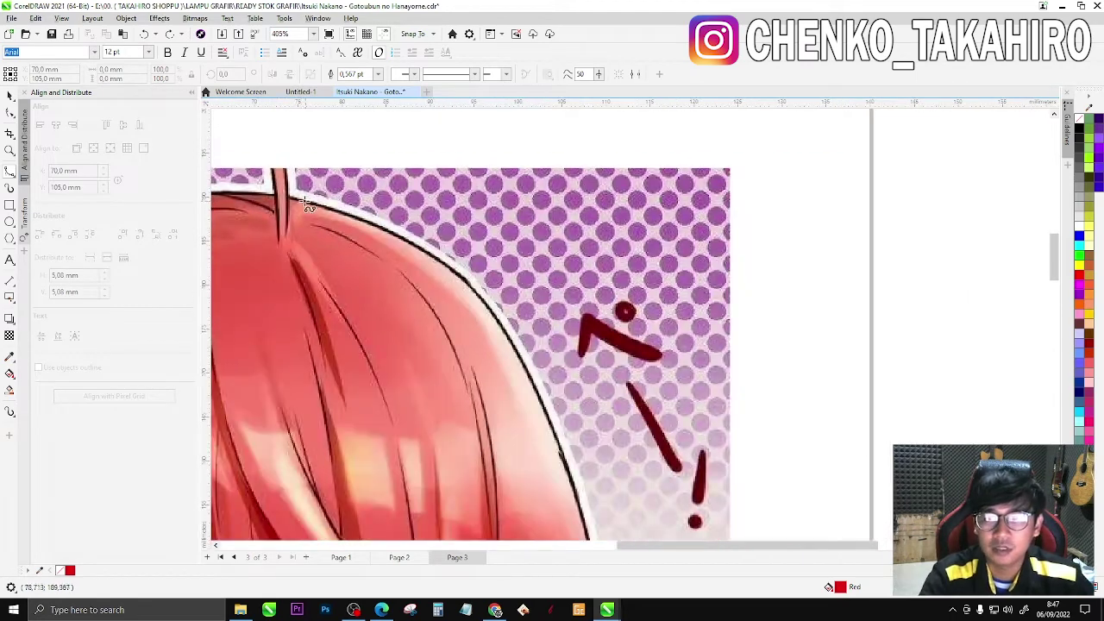
{"action": "left_click", "coordinate": [293, 202]}
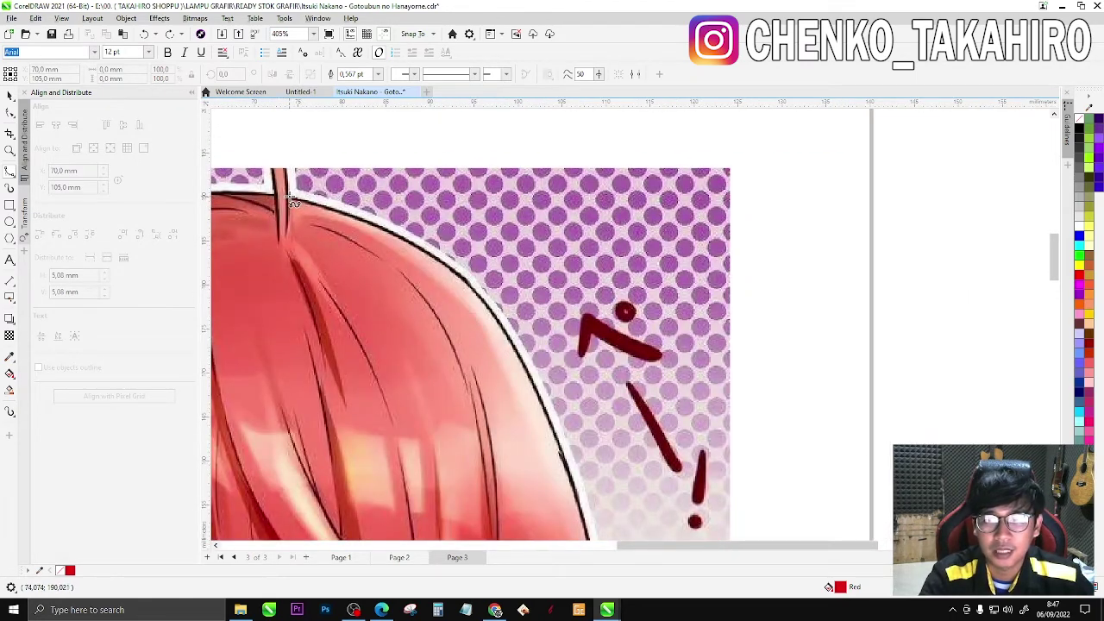
{"action": "left_click", "coordinate": [367, 218]}
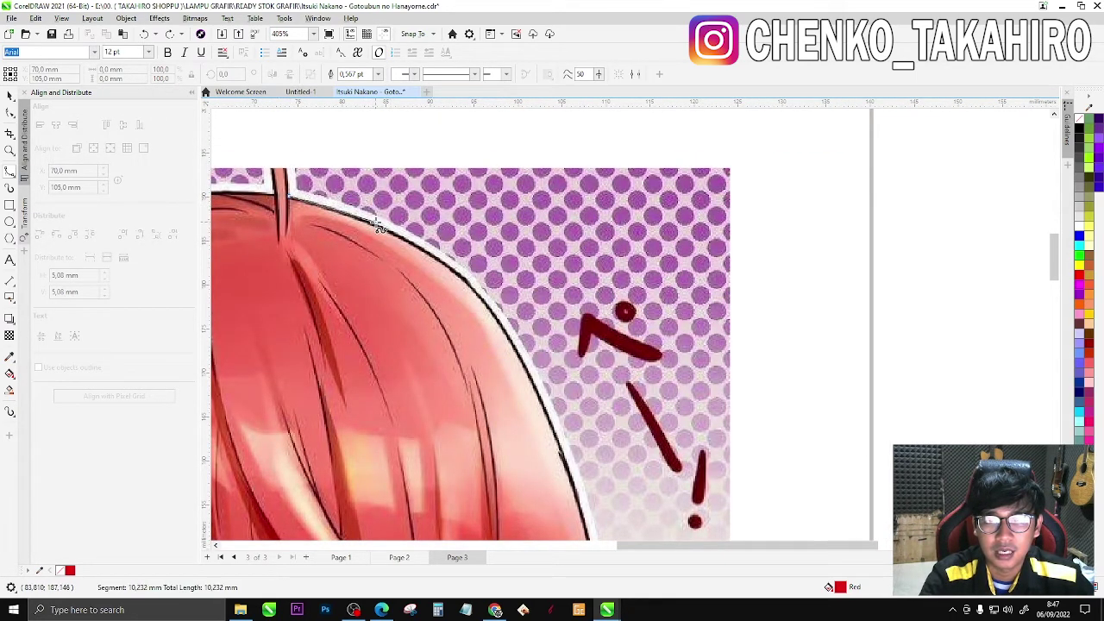
{"action": "left_click", "coordinate": [377, 225]}
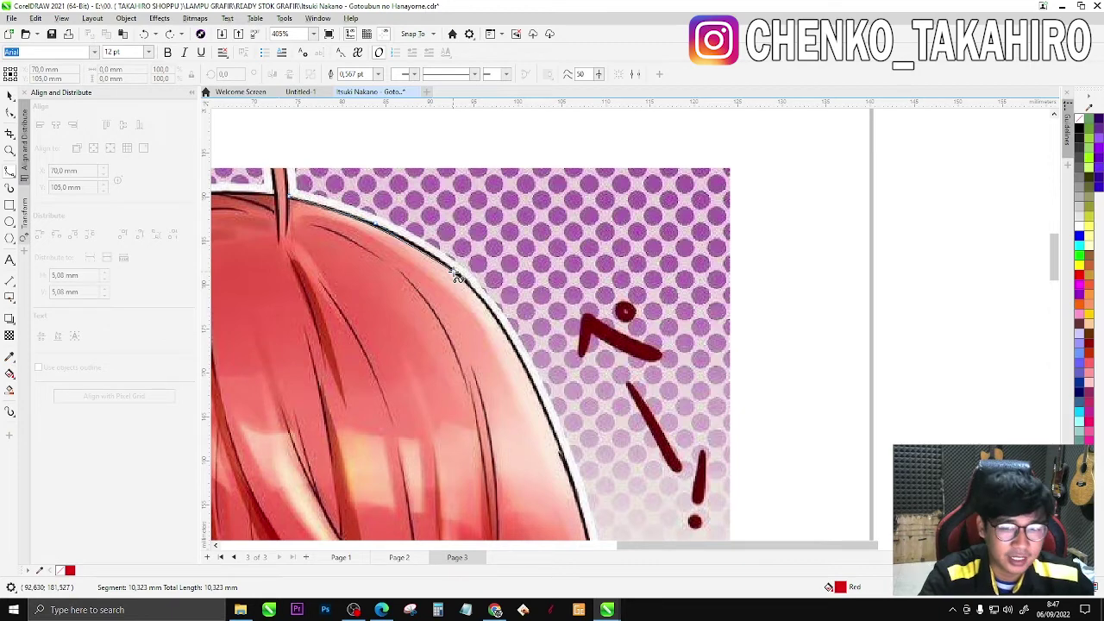
{"action": "left_click_drag", "start_coordinate": [457, 275], "coordinate": [881, 257]}
{"action": "left_click_drag", "start_coordinate": [747, 423], "coordinate": [584, 463]}
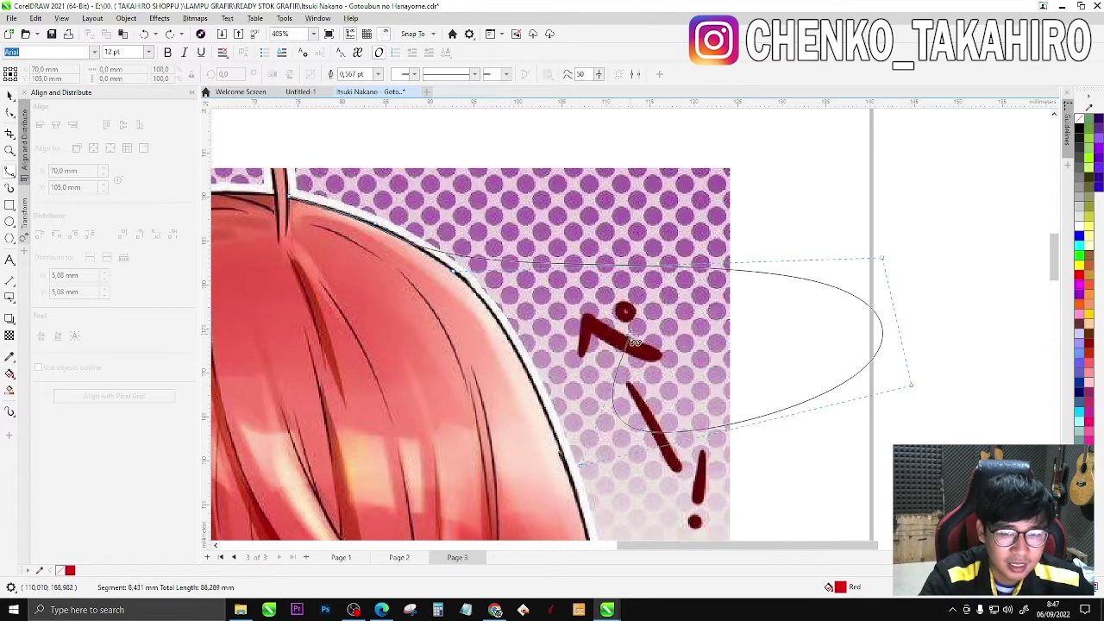
{"action": "double_click", "coordinate": [984, 250]}
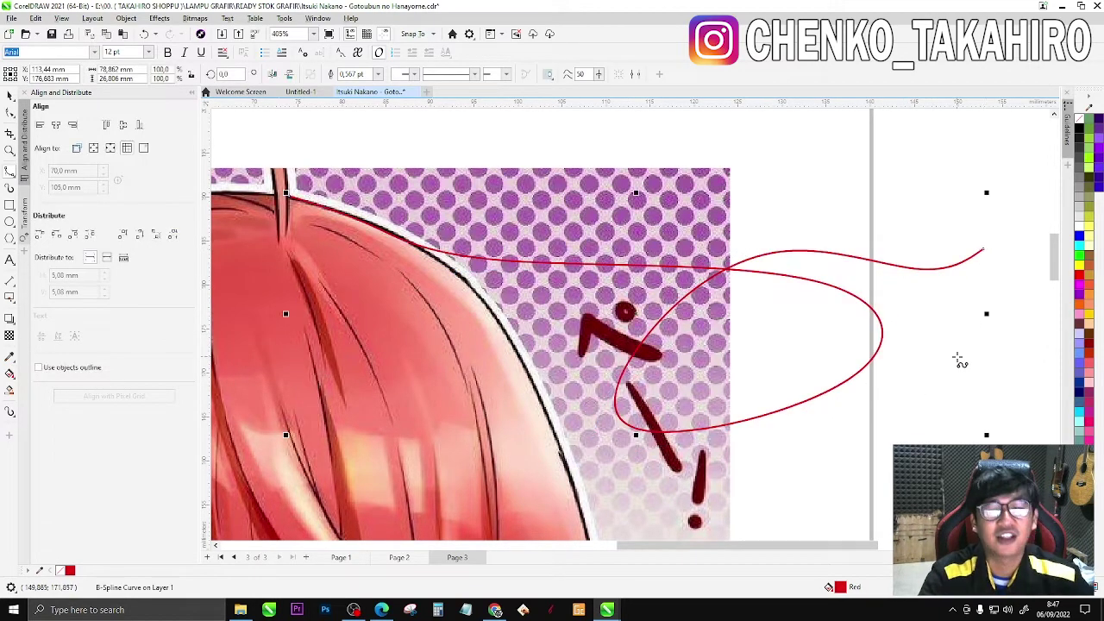
{"action": "key", "text": "Delete"}
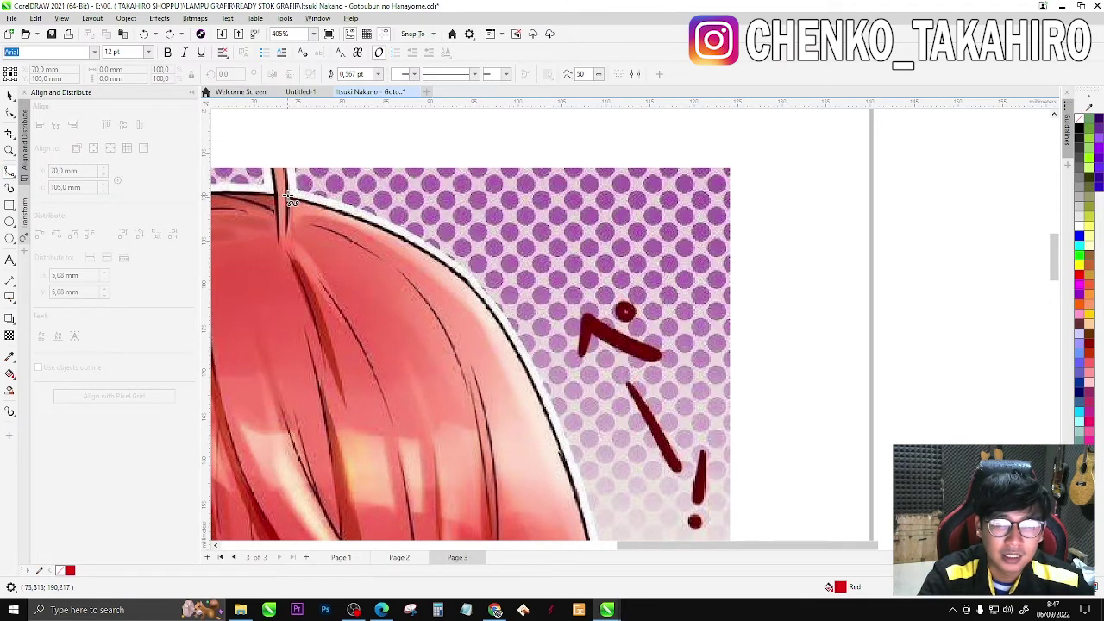
Step: Retrace the upper hair outline with a B-Spline curve, add loops and sharp corners beyond the picture to about 79 × 34 mm, and undo it
{"action": "left_click_drag", "start_coordinate": [291, 198], "coordinate": [394, 232]}
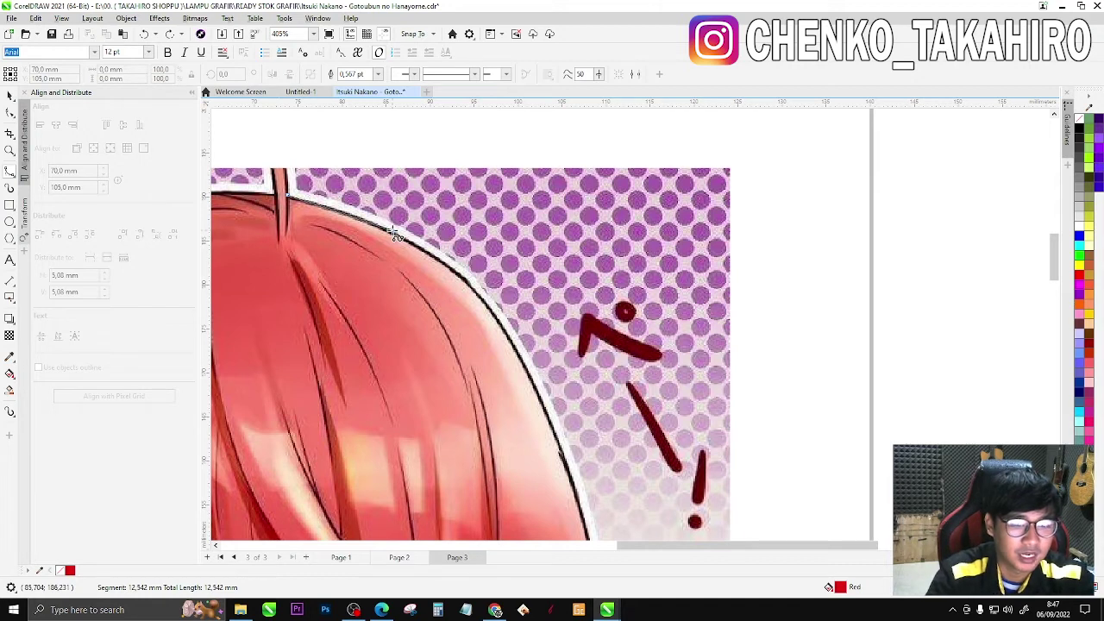
{"action": "mouse_move", "coordinate": [393, 233]}
{"action": "left_mouse_down"}
{"action": "mouse_move", "coordinate": [447, 243]}
{"action": "mouse_move", "coordinate": [449, 268]}
{"action": "mouse_move", "coordinate": [498, 316]}
{"action": "left_mouse_up"}
{"action": "left_click_drag", "start_coordinate": [848, 321], "coordinate": [964, 441]}
{"action": "scroll", "coordinate": [905, 397], "scroll_direction": "down", "scroll_amount": 1}
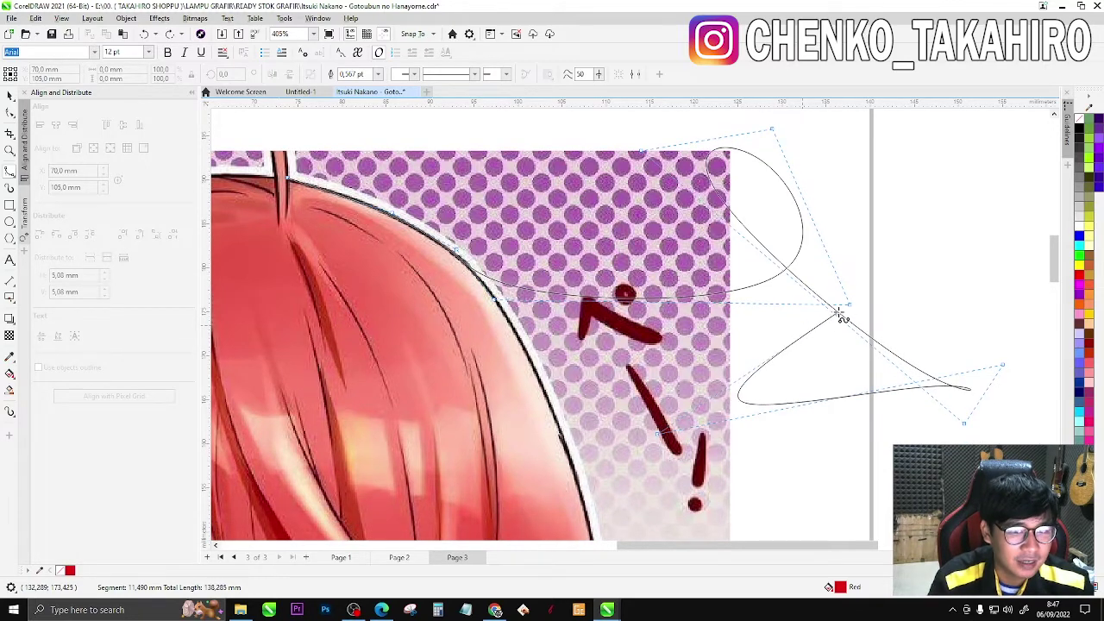
{"action": "left_click_drag", "start_coordinate": [929, 355], "coordinate": [855, 491]}
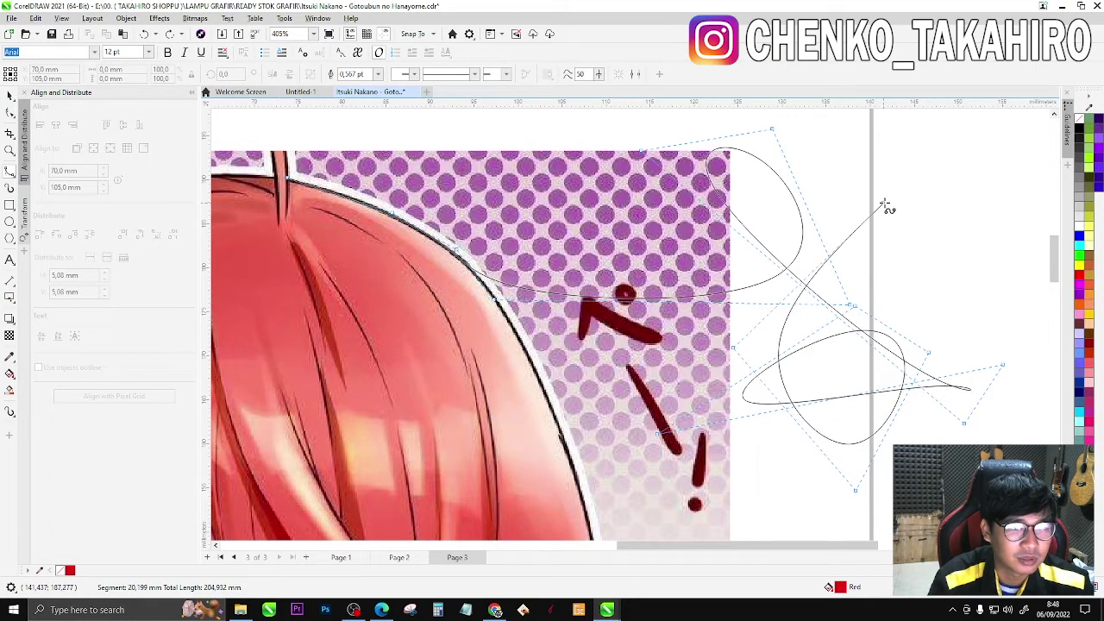
{"action": "left_click", "coordinate": [980, 285]}
{"action": "left_click", "coordinate": [982, 304]}
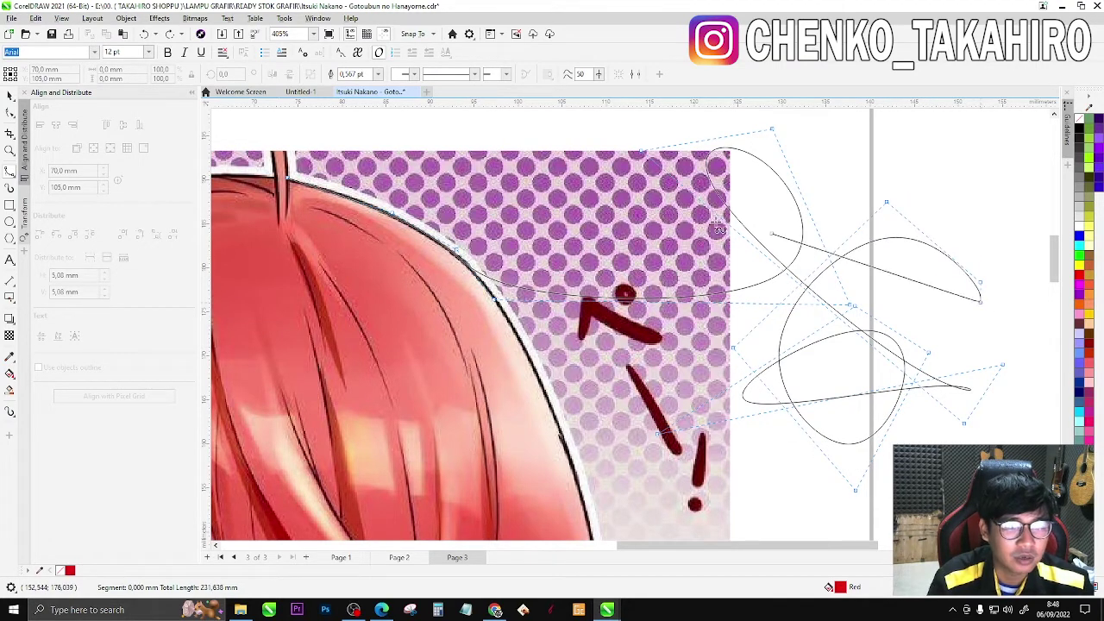
{"action": "left_click", "coordinate": [845, 191]}
{"action": "double_click", "coordinate": [967, 152]}
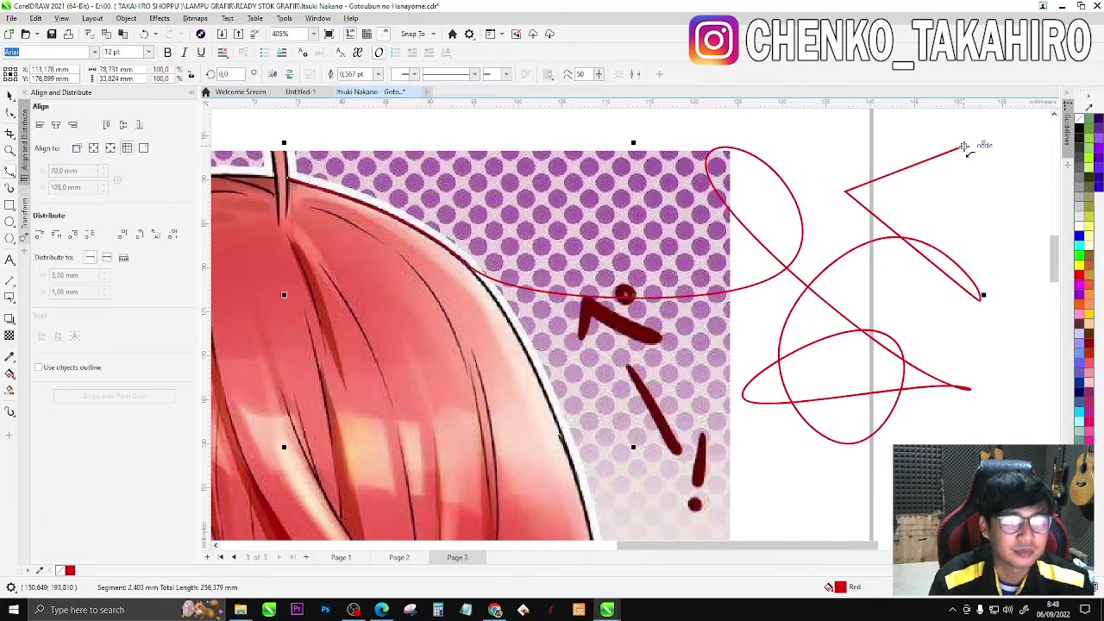
{"action": "key", "text": "ctrl+z"}
{"action": "scroll", "coordinate": [632, 240], "scroll_direction": "down", "scroll_amount": 2}
{"action": "scroll", "coordinate": [781, 221], "scroll_direction": "up", "scroll_amount": 2}
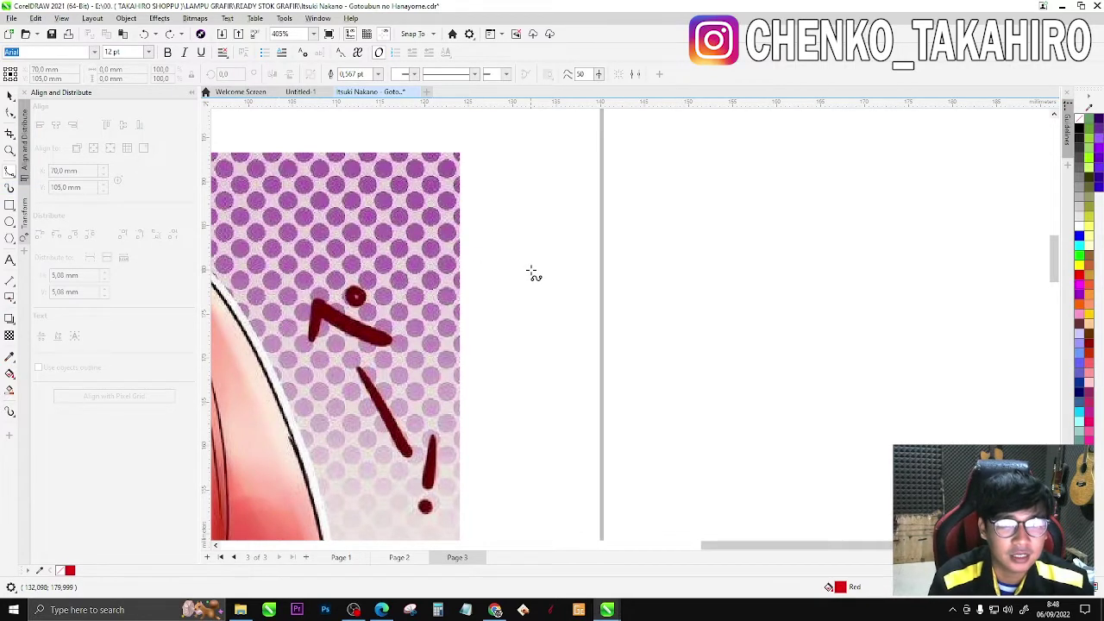
Step: Sketch an open B-Spline curve with sharp corners, about 42 × 12 mm, in the empty area beside the illustration and undo it
{"action": "left_click", "coordinate": [530, 270]}
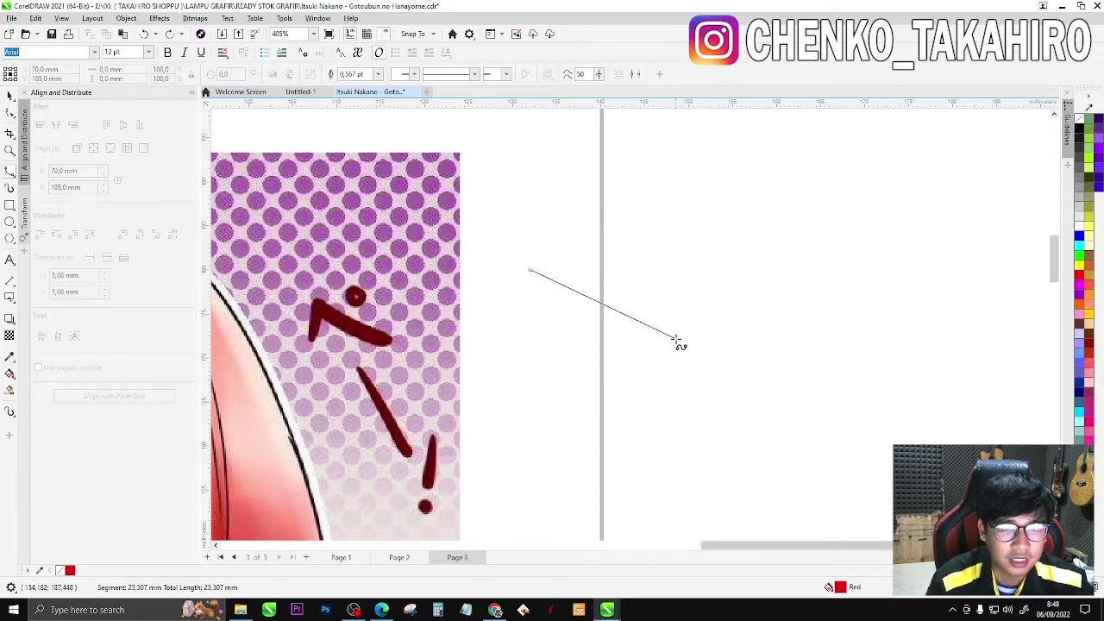
{"action": "left_click_drag", "start_coordinate": [693, 239], "coordinate": [803, 213]}
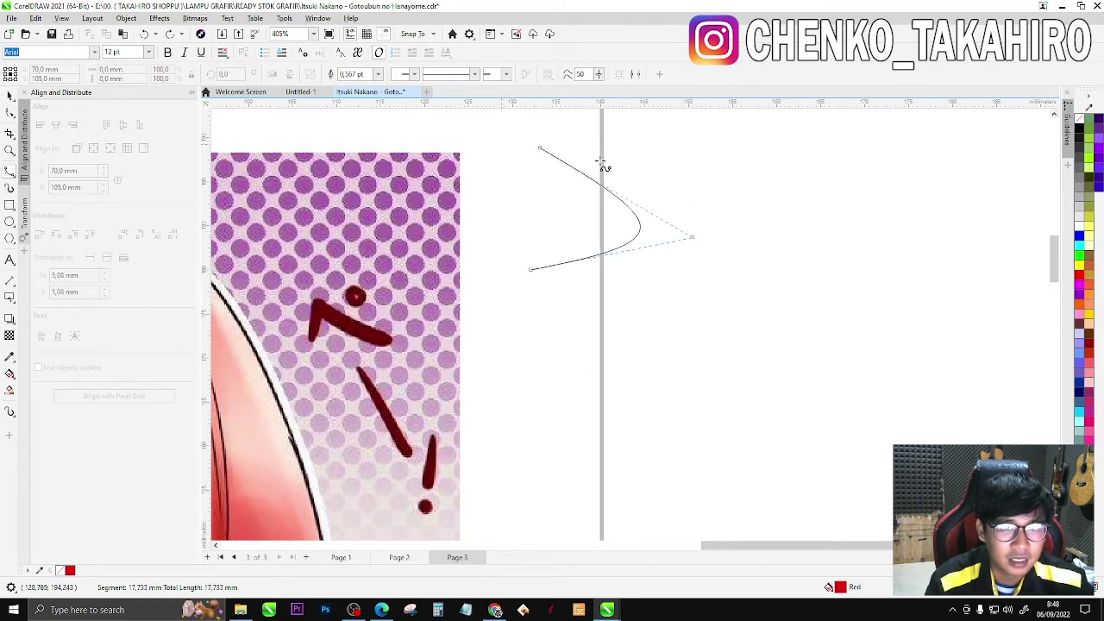
{"action": "left_click", "coordinate": [802, 211]}
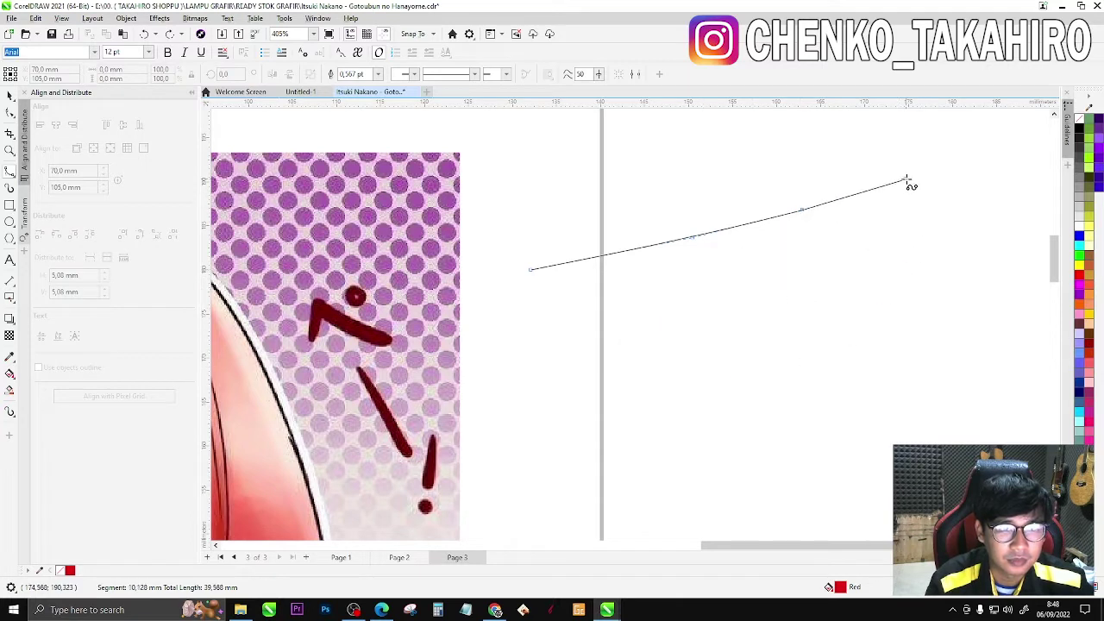
{"action": "left_click", "coordinate": [901, 265]}
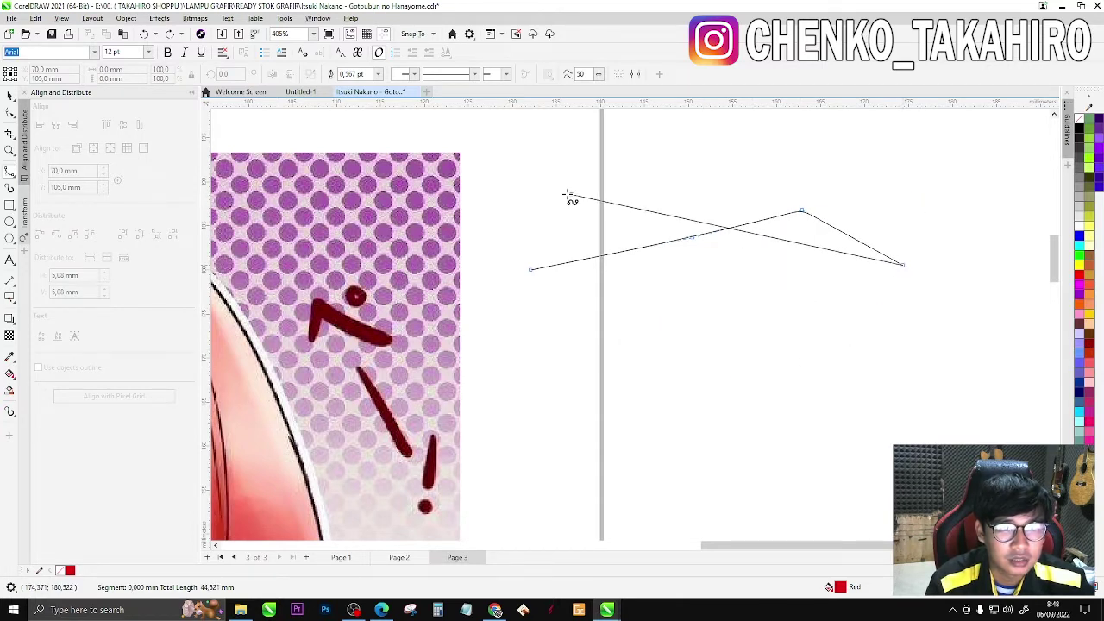
{"action": "double_click", "coordinate": [702, 316]}
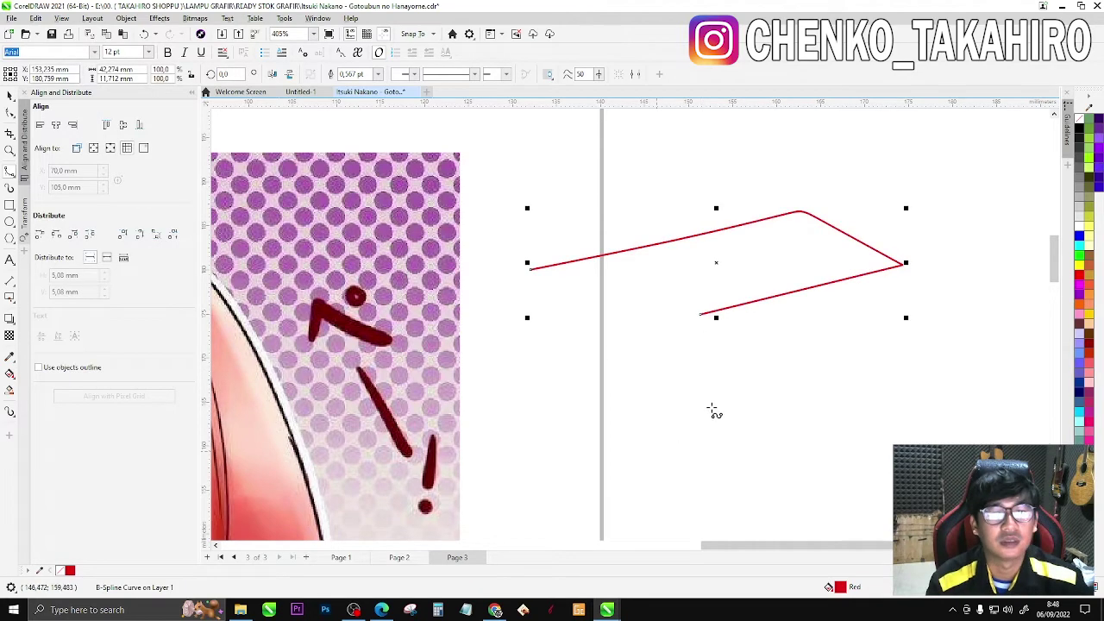
{"action": "scroll", "coordinate": [907, 217], "scroll_direction": "up", "scroll_amount": 1}
{"action": "scroll", "coordinate": [887, 248], "scroll_direction": "down", "scroll_amount": 2}
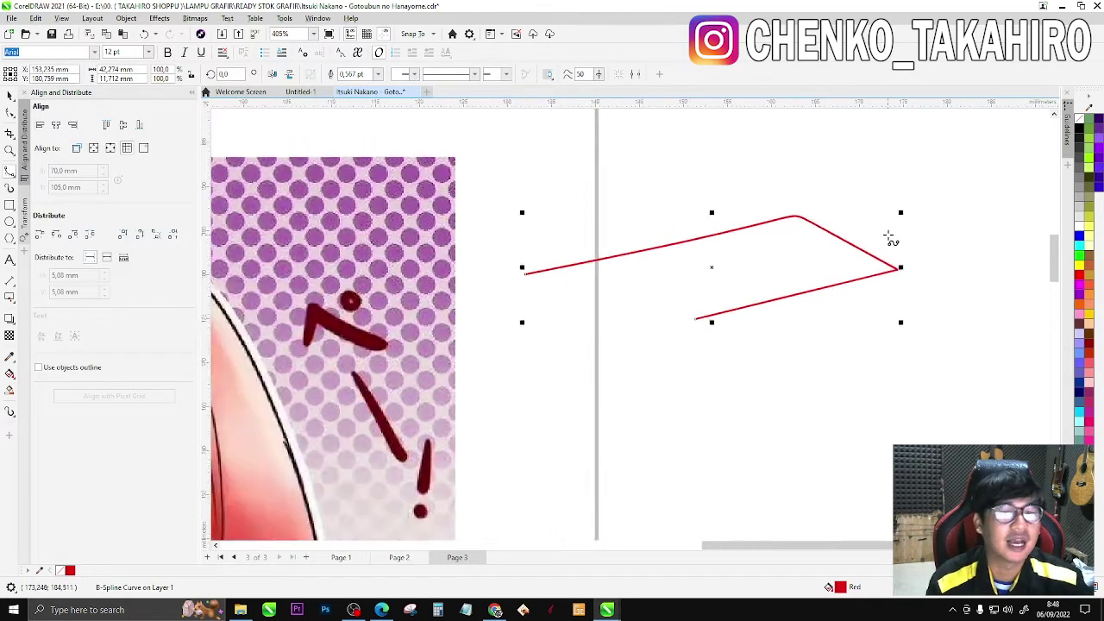
{"action": "key", "text": "ctrl+z"}
Step: Start a B-Spline curve at the base of the top hair strand and trace the upper right curve of the hair outline
{"action": "scroll", "coordinate": [284, 194], "scroll_direction": "up", "scroll_amount": 2}
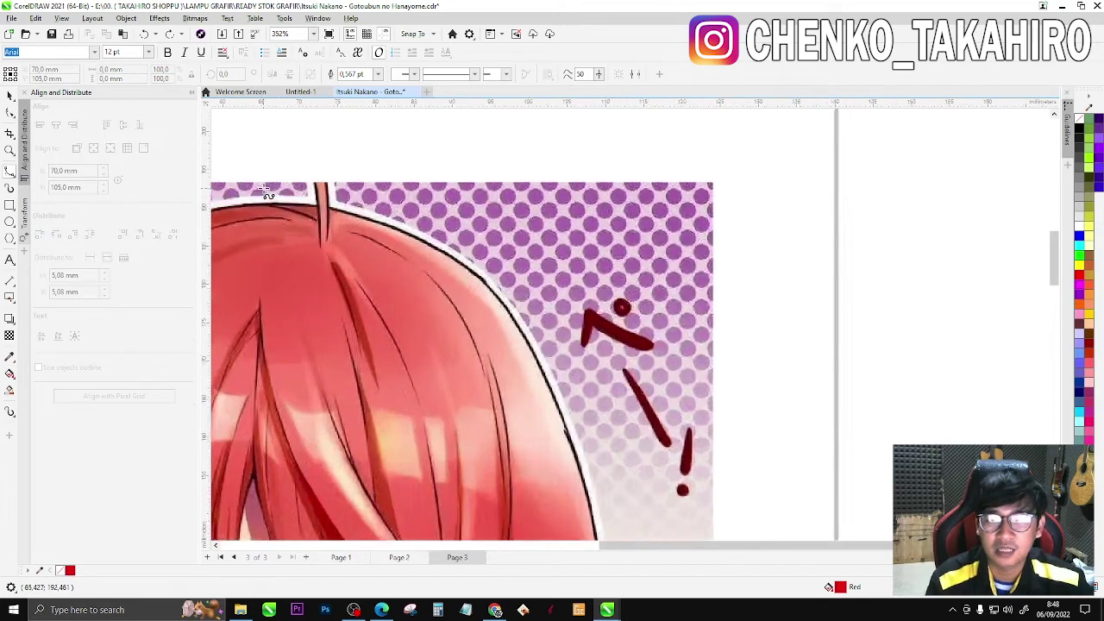
{"action": "scroll", "coordinate": [351, 223], "scroll_direction": "down", "scroll_amount": 1}
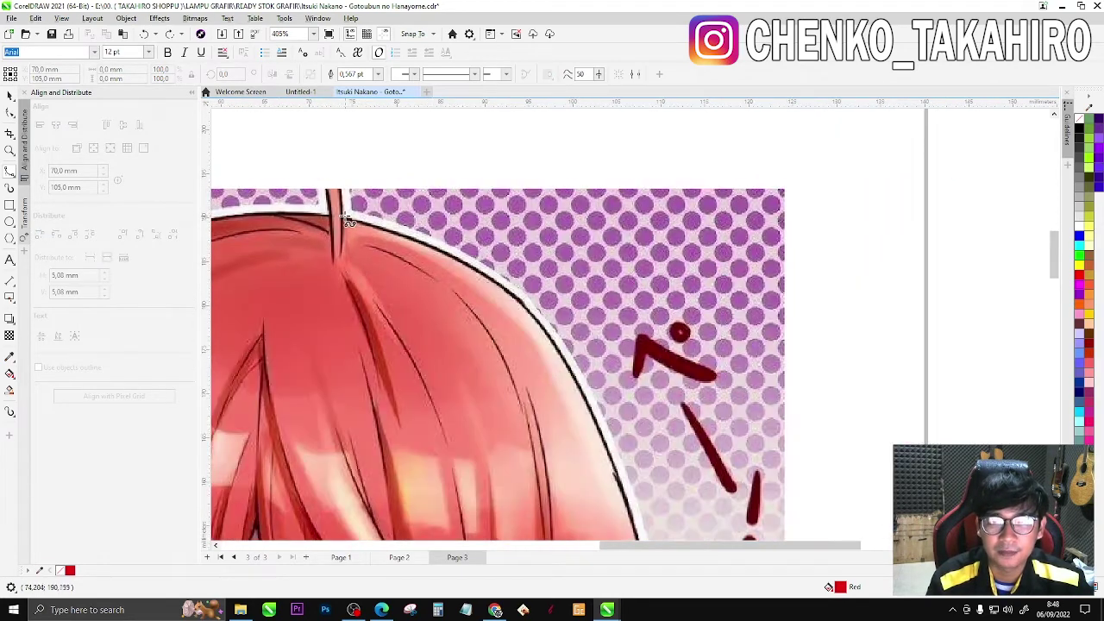
{"action": "left_click", "coordinate": [346, 217]}
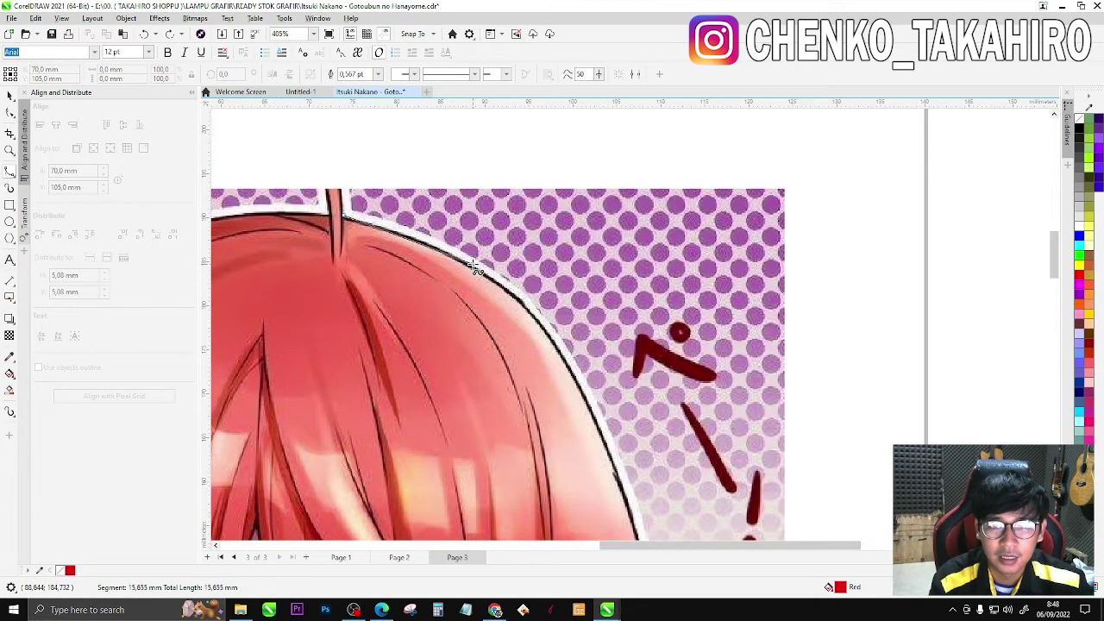
{"action": "left_click", "coordinate": [543, 311]}
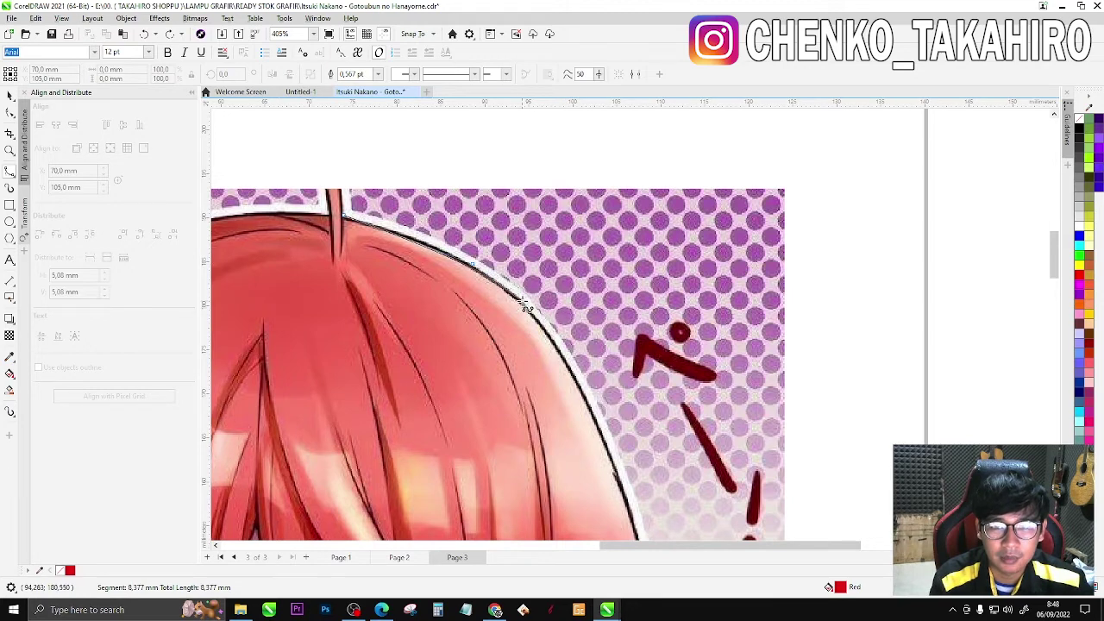
{"action": "left_click", "coordinate": [607, 435]}
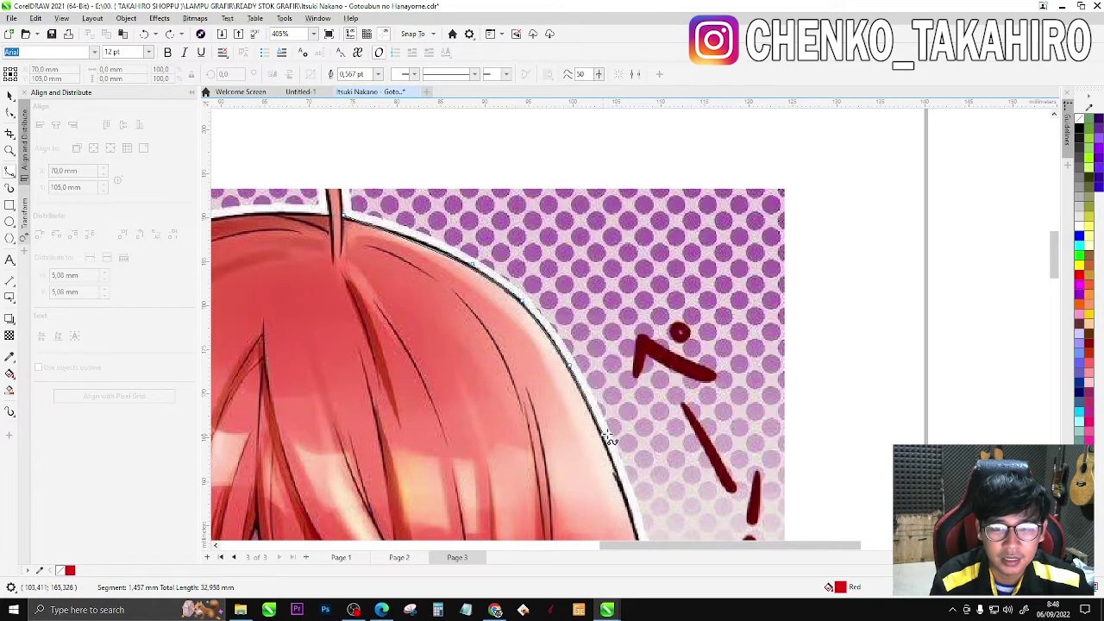
{"action": "scroll", "coordinate": [707, 478], "scroll_direction": "down", "scroll_amount": 1}
{"action": "scroll", "coordinate": [707, 479], "scroll_direction": "down", "scroll_amount": 3}
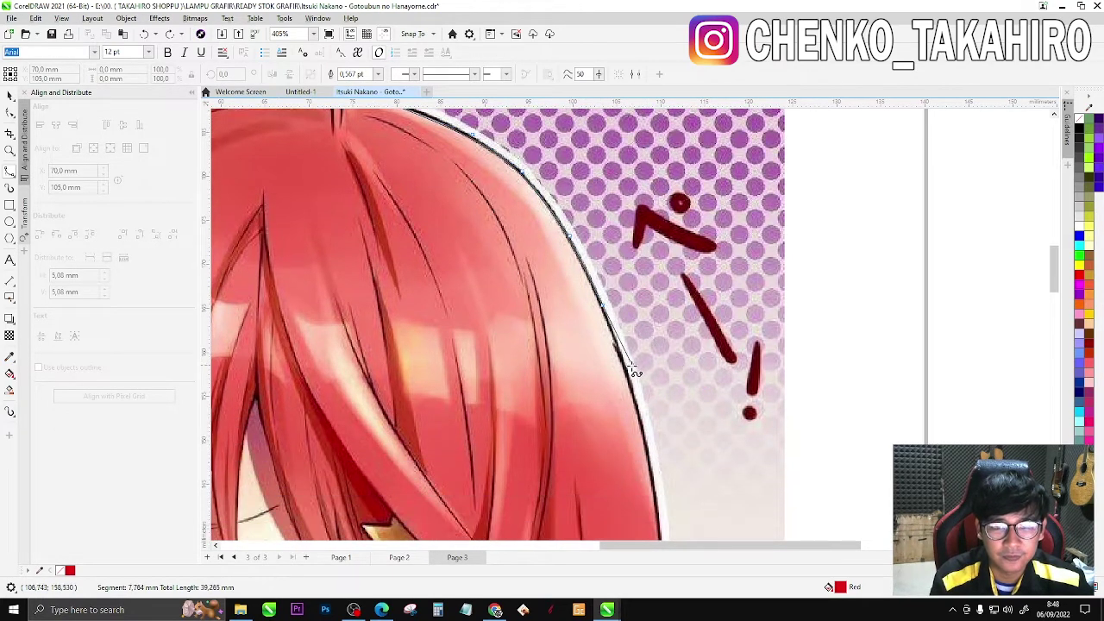
Step: Continue the B-Spline down the right hair edge and end it at the crossing loose strand, spanning about 39 × 70 mm
{"action": "scroll", "coordinate": [651, 439], "scroll_direction": "down", "scroll_amount": 2}
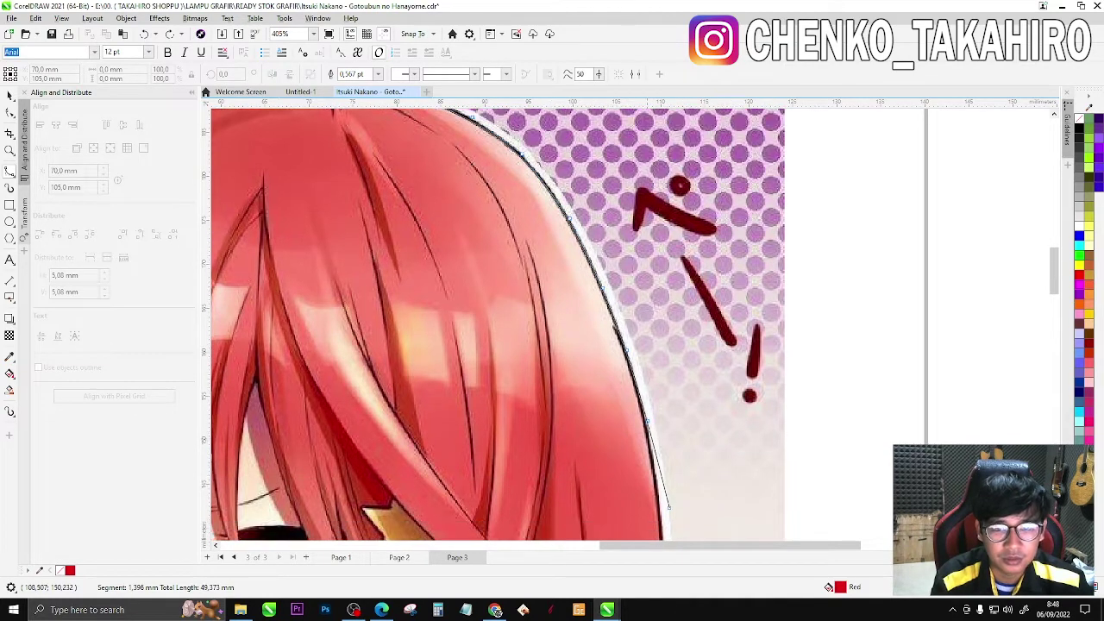
{"action": "left_click", "coordinate": [668, 444]}
{"action": "scroll", "coordinate": [668, 445], "scroll_direction": "down", "scroll_amount": 2}
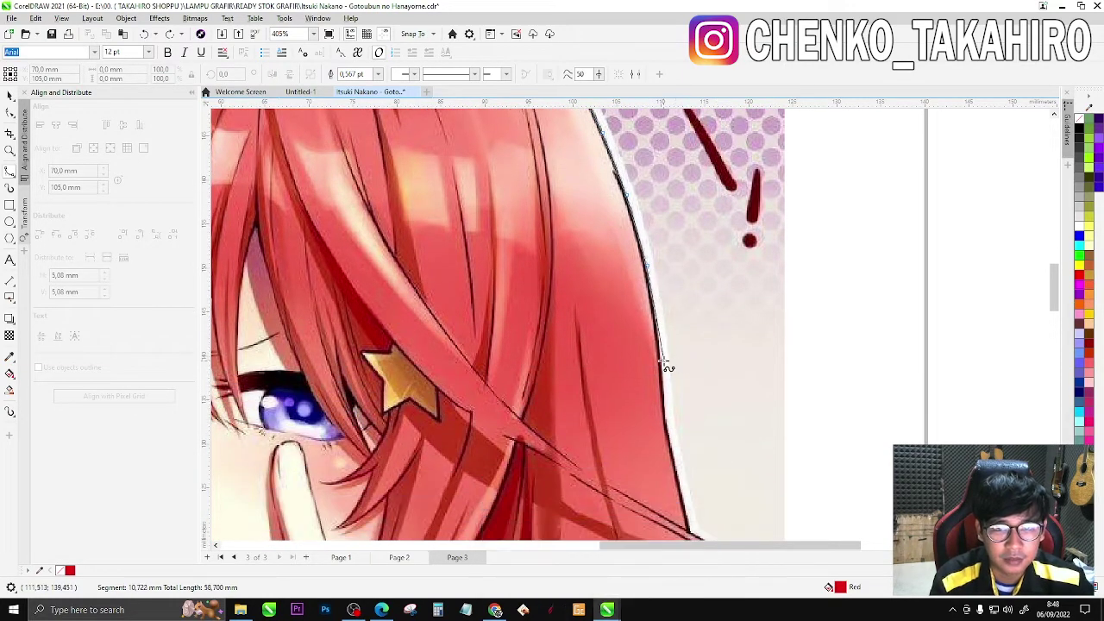
{"action": "left_click", "coordinate": [660, 365]}
{"action": "left_click", "coordinate": [681, 485]}
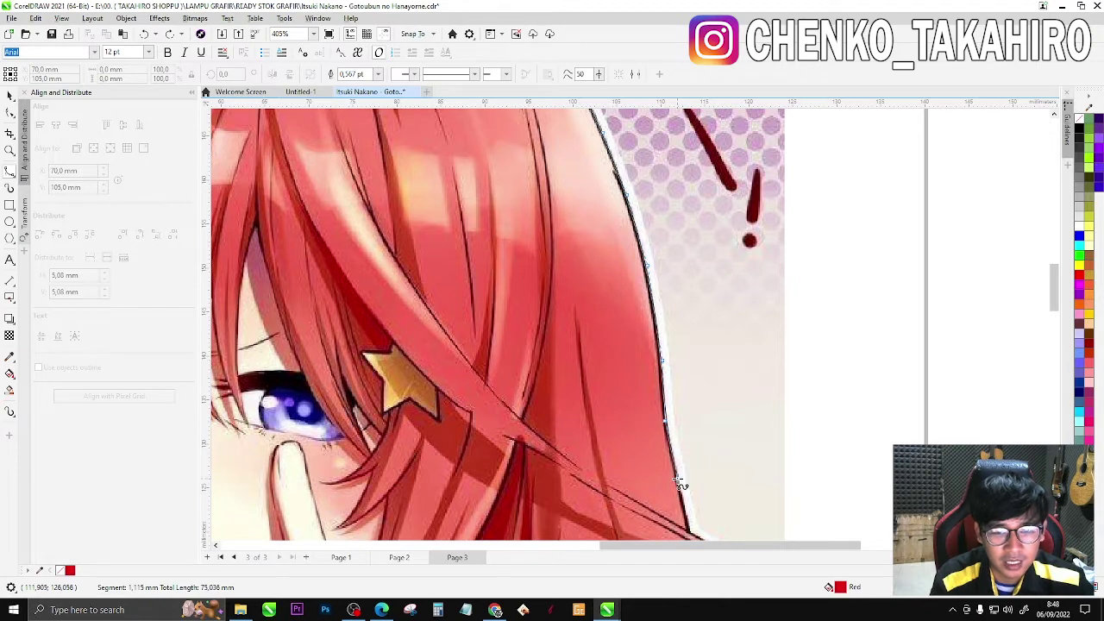
{"action": "scroll", "coordinate": [681, 485], "scroll_direction": "down", "scroll_amount": 2}
{"action": "scroll", "coordinate": [692, 457], "scroll_direction": "down", "scroll_amount": 1}
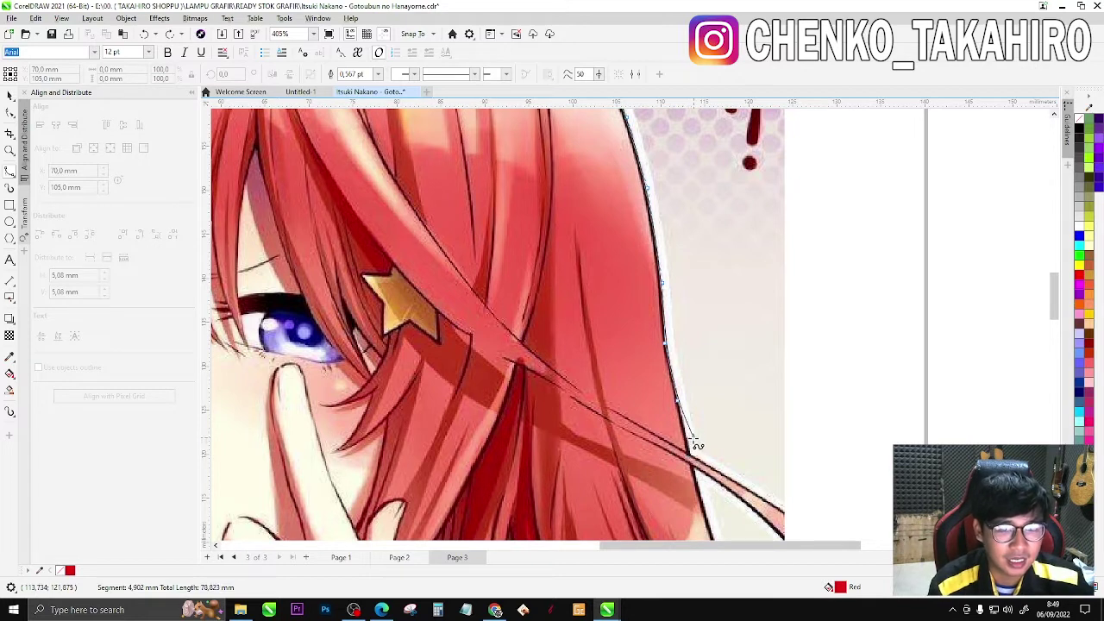
{"action": "left_click", "coordinate": [691, 457]}
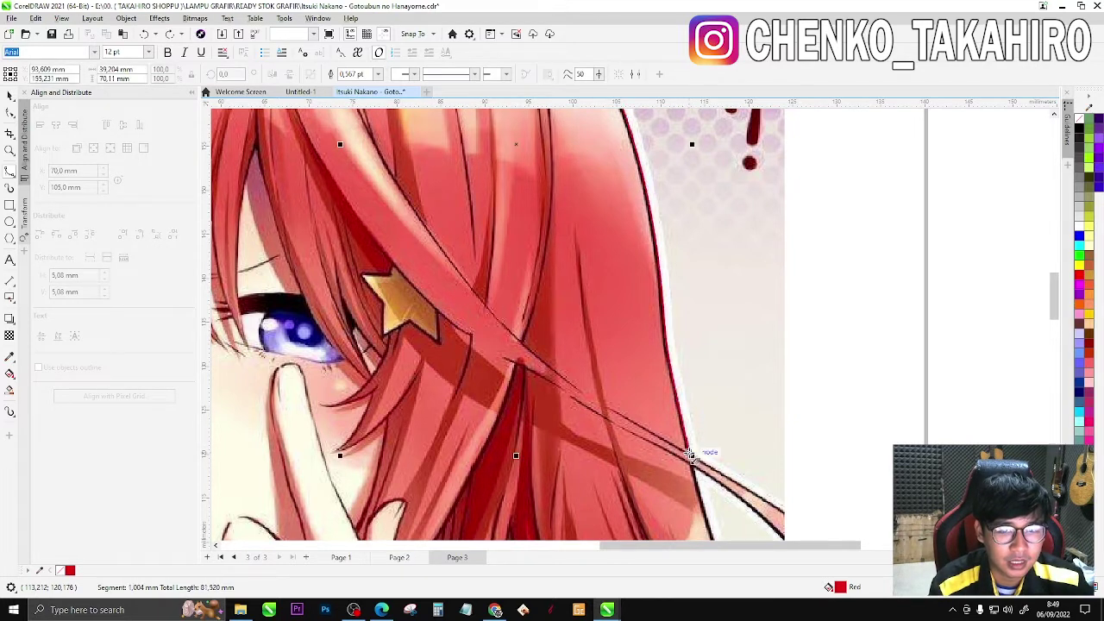
{"action": "left_click", "coordinate": [691, 455]}
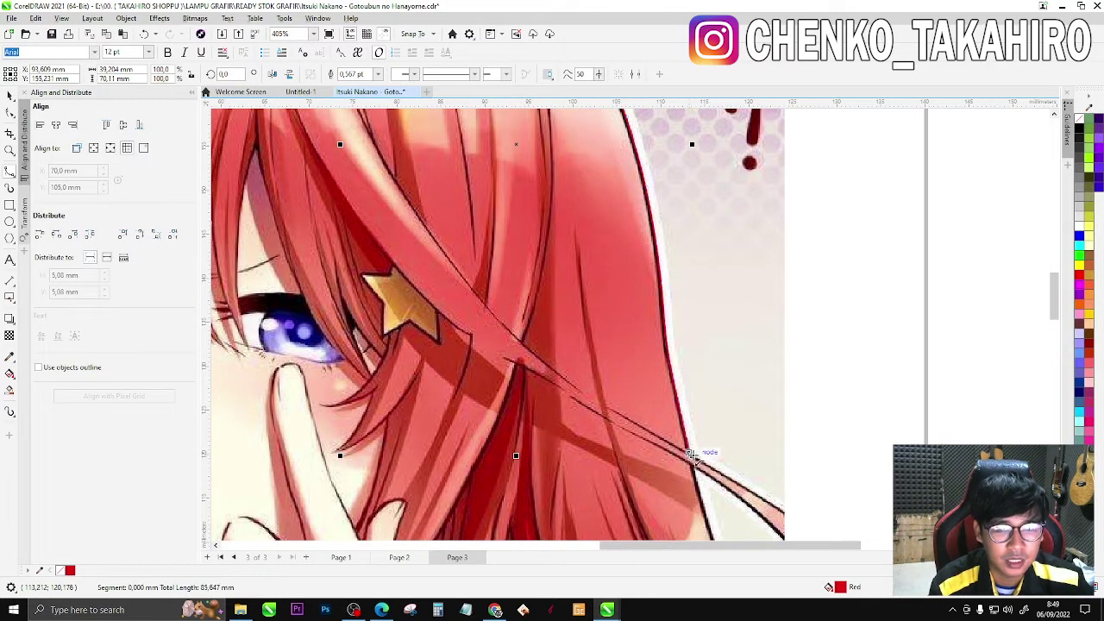
Step: Trace the right hair edge from below the crossing strand to the picture's right edge with a B-Spline about 10 × 26 mm
{"action": "scroll", "coordinate": [594, 365], "scroll_direction": "down", "scroll_amount": 4}
{"action": "scroll", "coordinate": [685, 463], "scroll_direction": "up", "scroll_amount": 4}
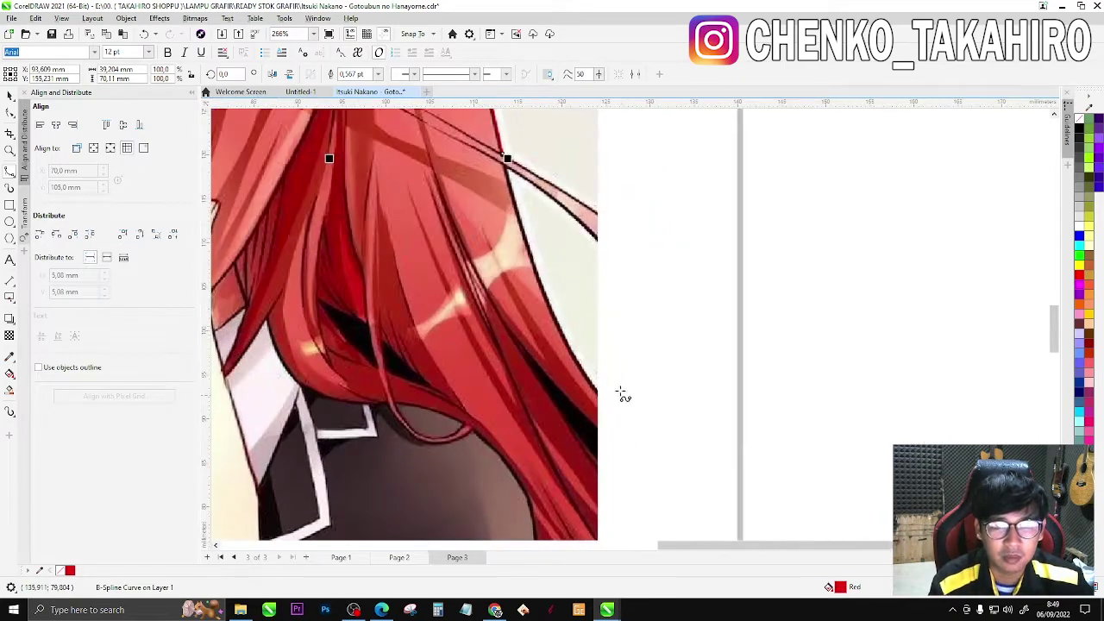
{"action": "left_click", "coordinate": [510, 172]}
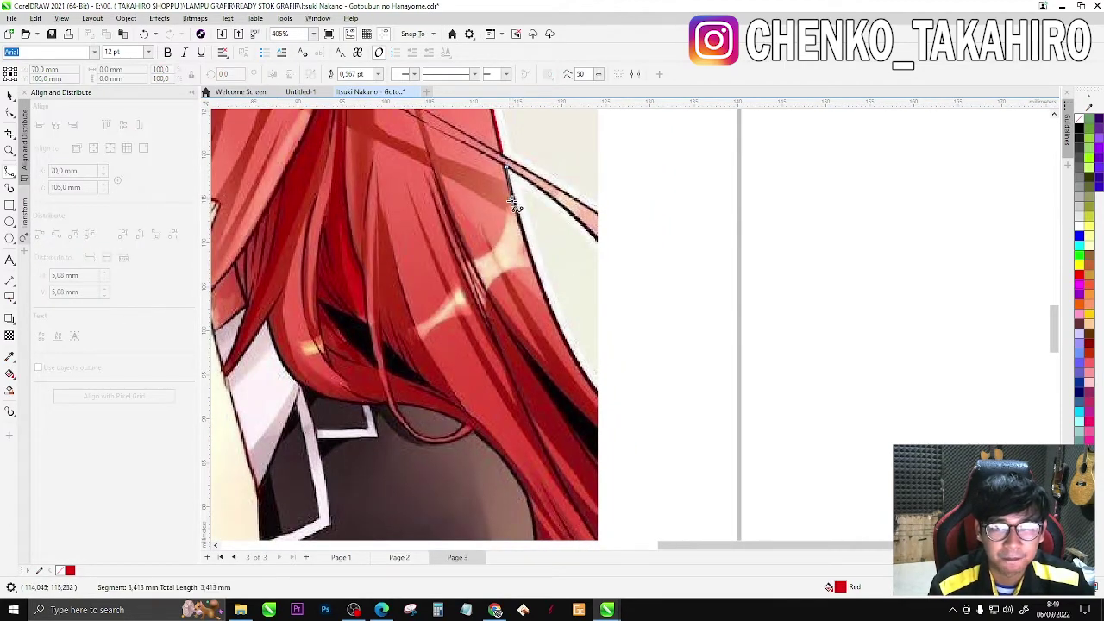
{"action": "left_click", "coordinate": [543, 296]}
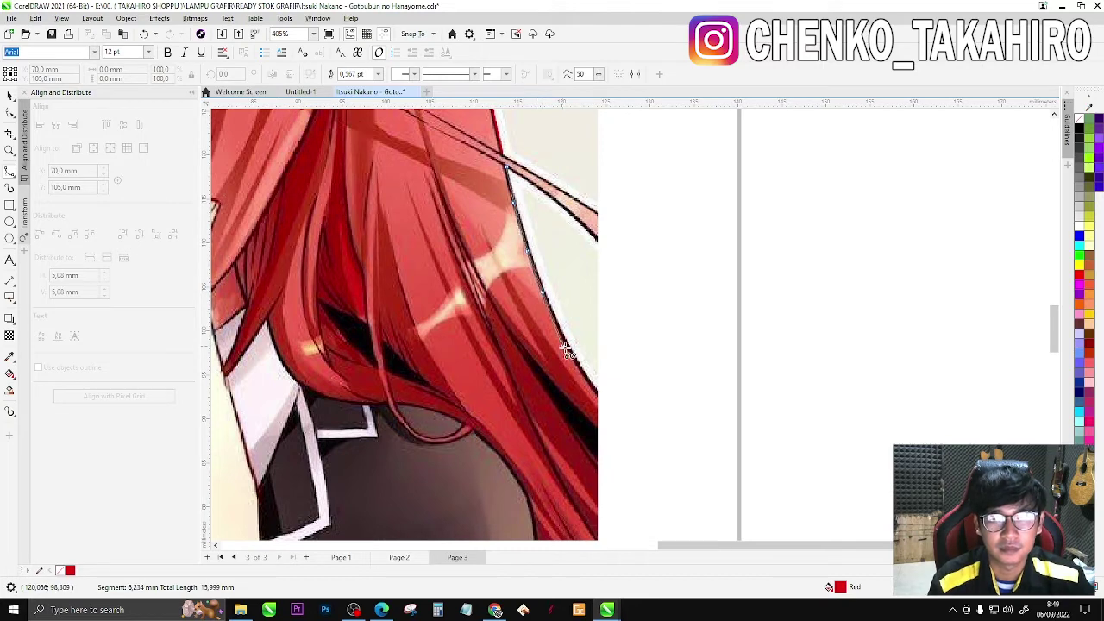
{"action": "double_click", "coordinate": [597, 395]}
Step: Start a B-Spline curve at the top hair strand and trace the upper left hair outline down to the picture's left edge
{"action": "scroll", "coordinate": [728, 449], "scroll_direction": "down", "scroll_amount": 4}
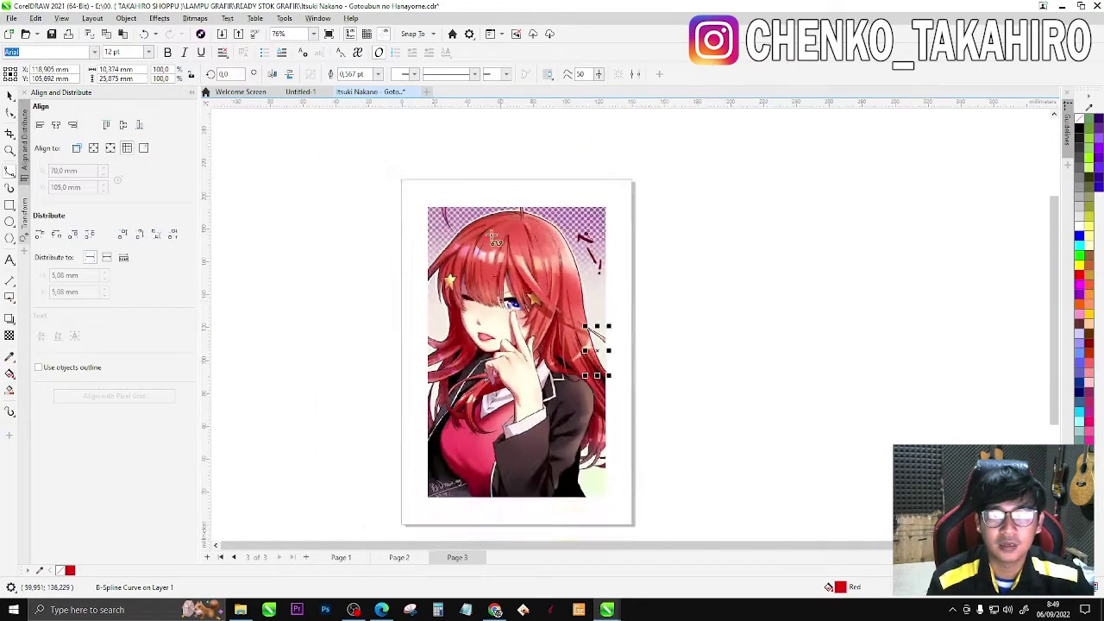
{"action": "scroll", "coordinate": [492, 236], "scroll_direction": "up", "scroll_amount": 3}
{"action": "scroll", "coordinate": [605, 248], "scroll_direction": "up", "scroll_amount": 1}
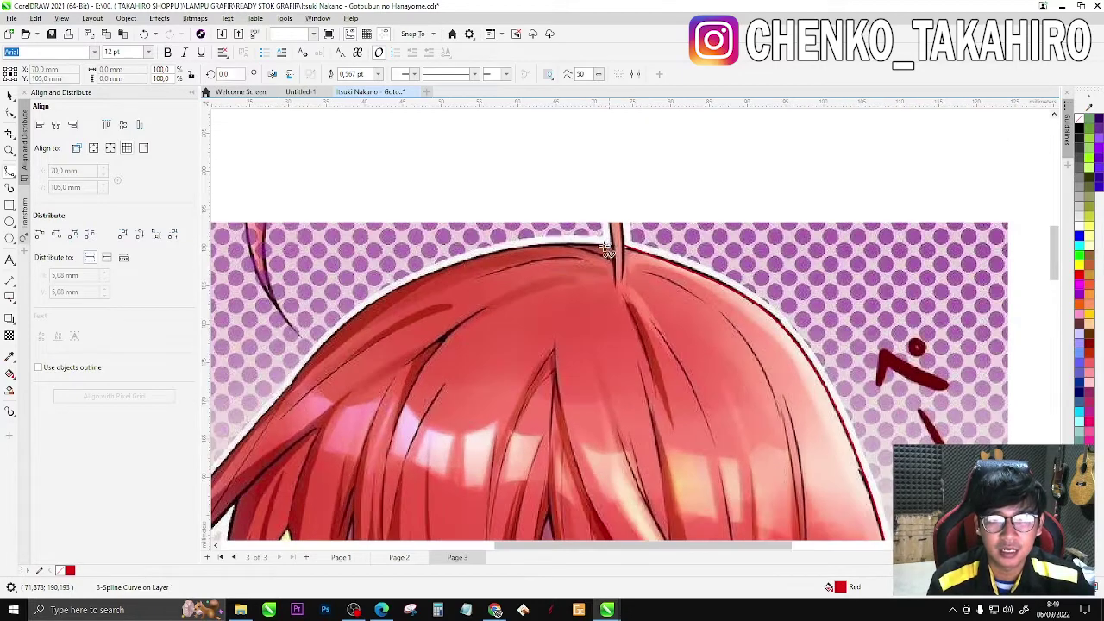
{"action": "left_click", "coordinate": [552, 242]}
{"action": "left_click", "coordinate": [518, 249]}
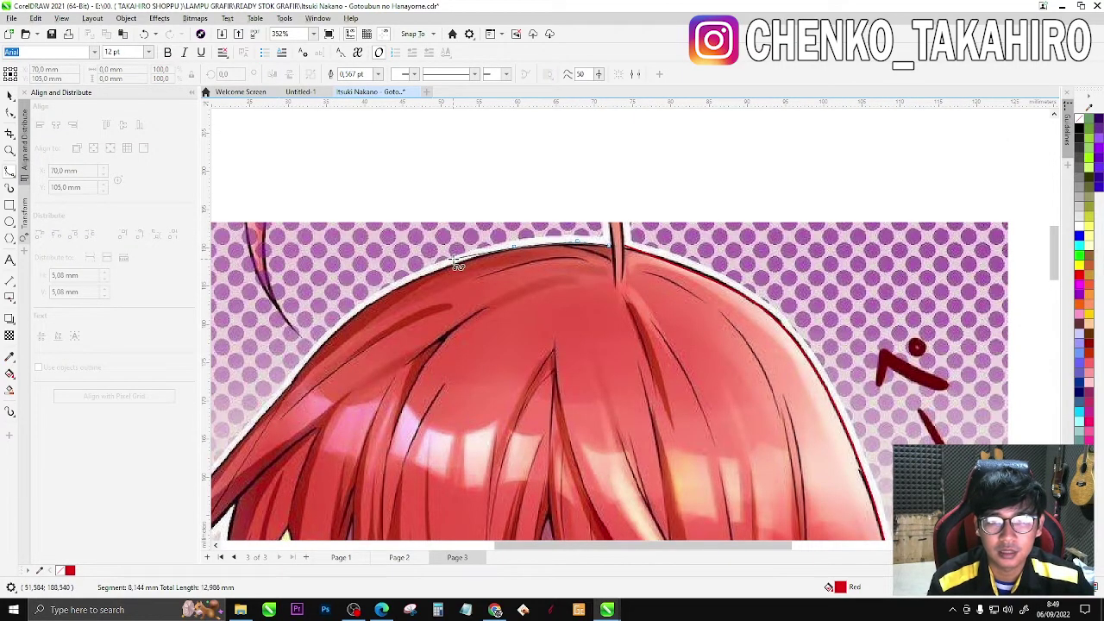
{"action": "left_click", "coordinate": [433, 275]}
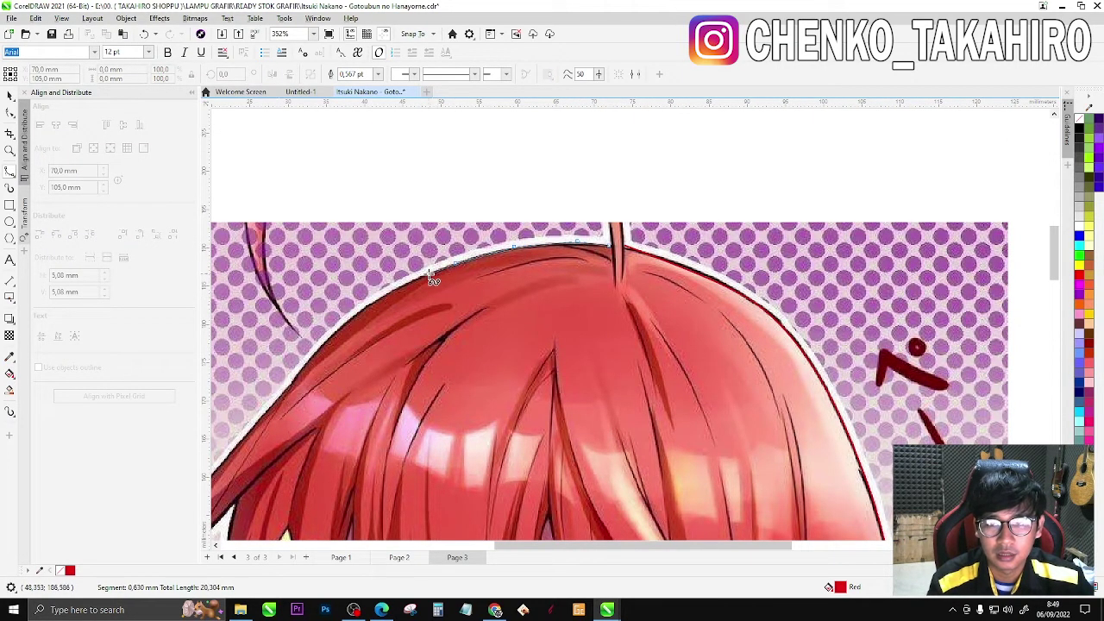
{"action": "left_click", "coordinate": [381, 297]}
{"action": "left_click", "coordinate": [363, 309]}
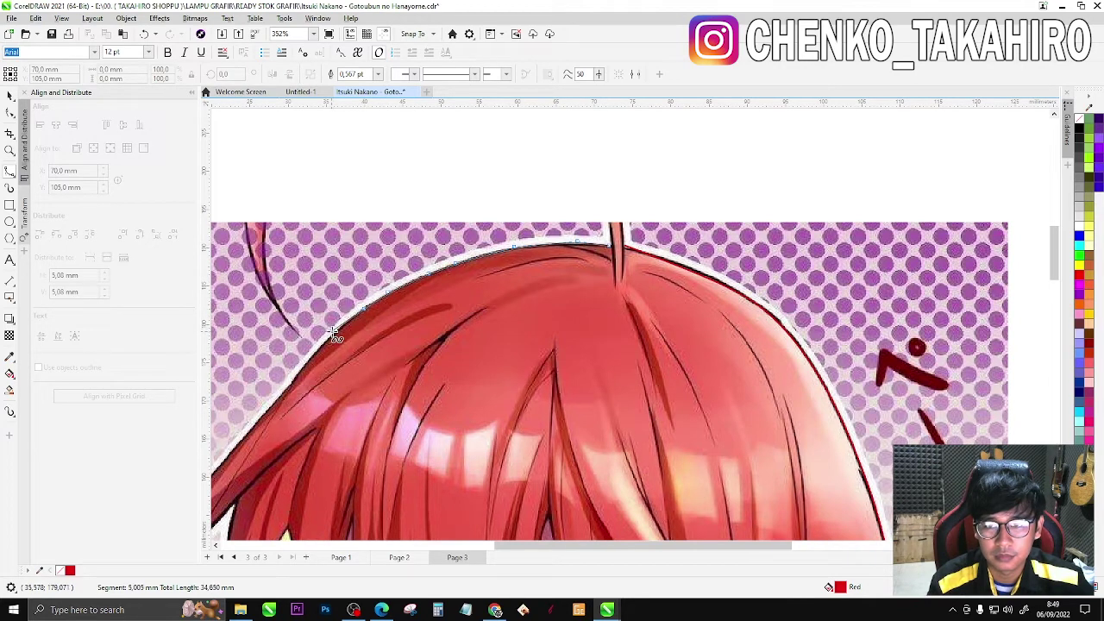
{"action": "left_click", "coordinate": [298, 389]}
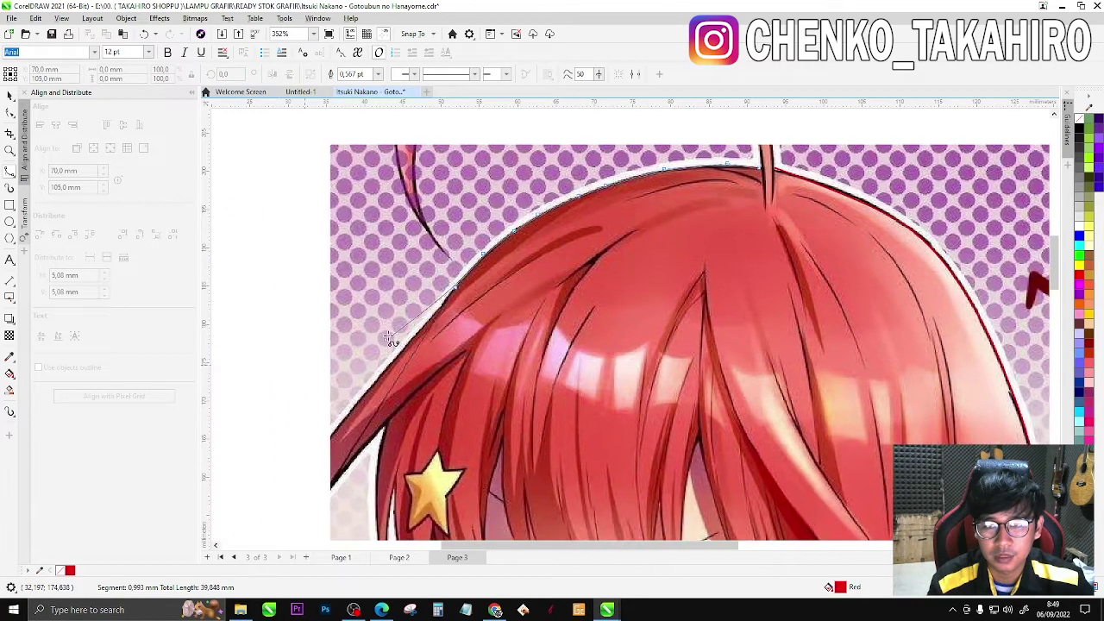
{"action": "left_click", "coordinate": [342, 433]}
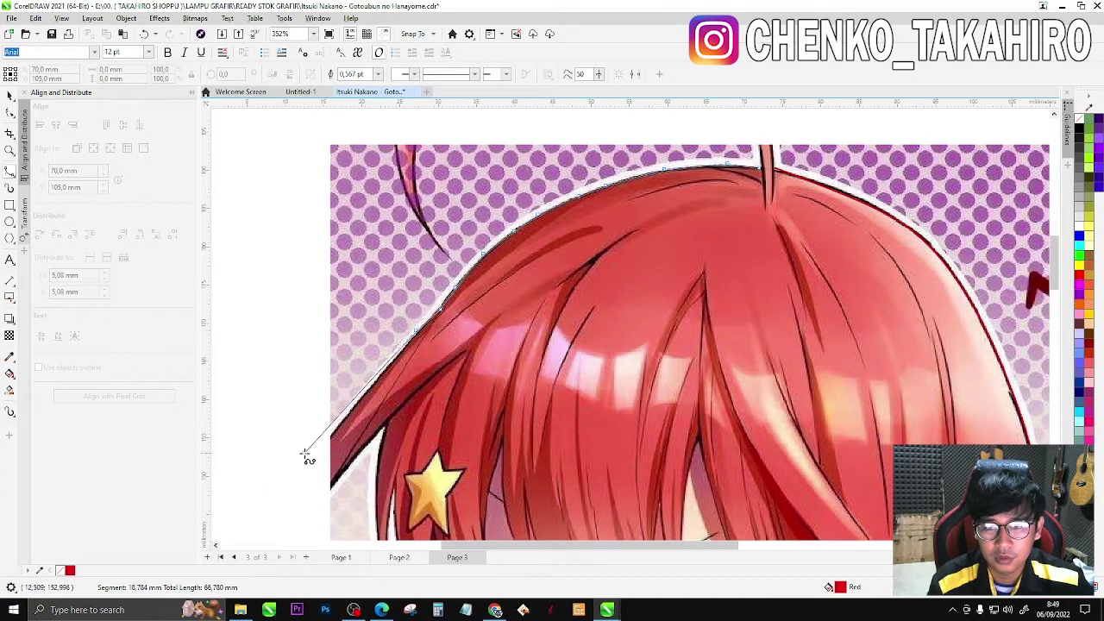
Step: Extend the curve to a pointed tip beyond the left edge and back along the lock's underside, ending at about 66 × 56 mm overall
{"action": "left_click", "coordinate": [317, 462]}
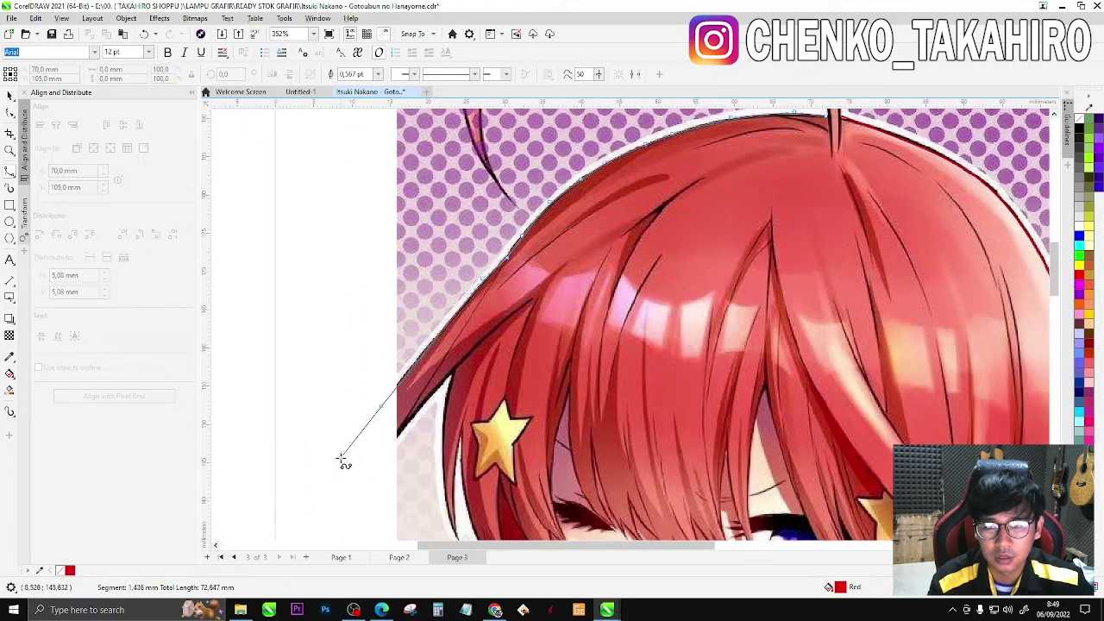
{"action": "scroll", "coordinate": [307, 517], "scroll_direction": "down", "scroll_amount": 3}
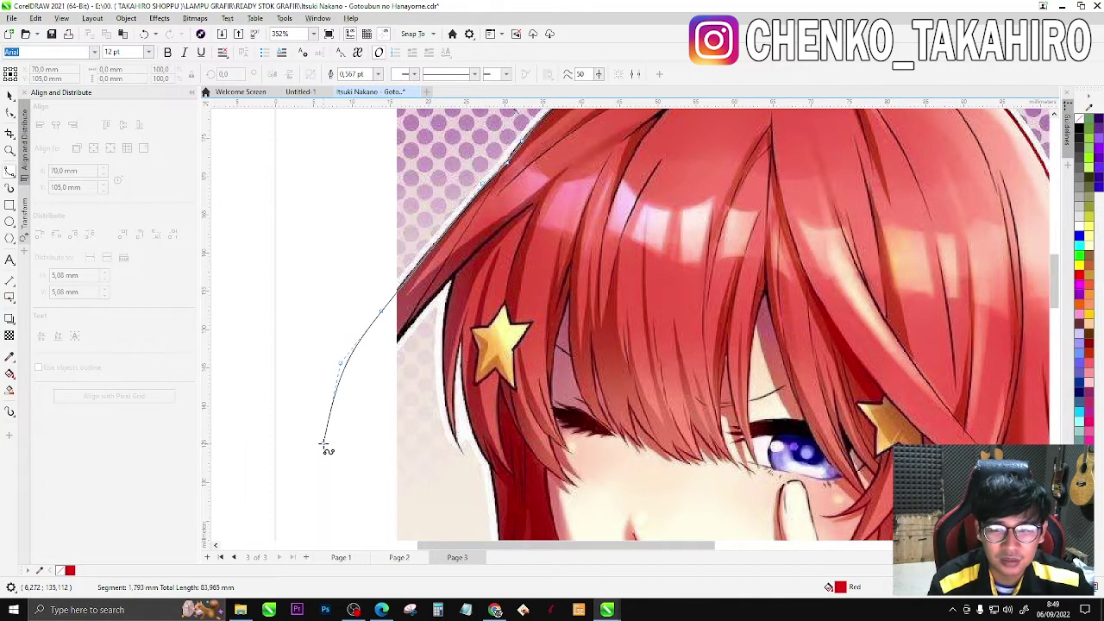
{"action": "left_click", "coordinate": [323, 444]}
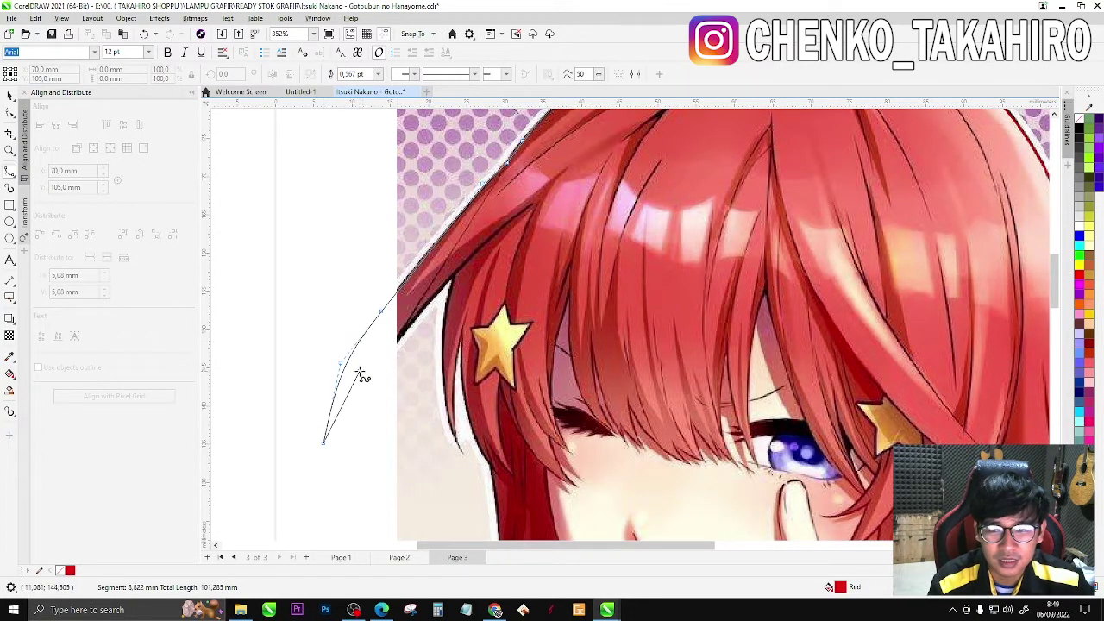
{"action": "left_click", "coordinate": [401, 342]}
{"action": "left_click", "coordinate": [444, 285]}
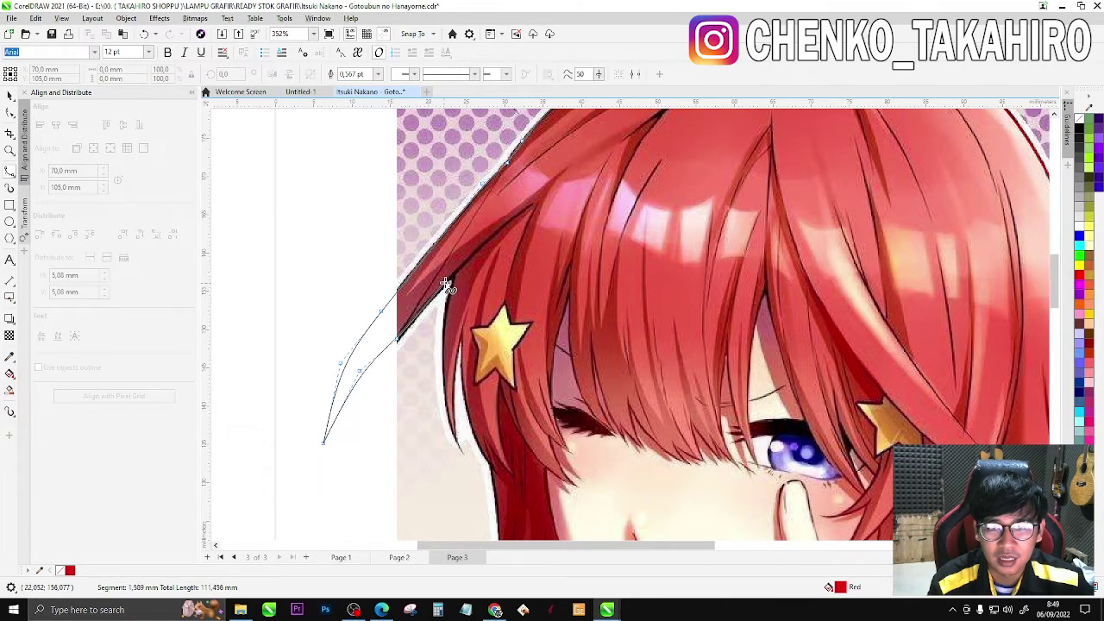
{"action": "left_click", "coordinate": [516, 209]}
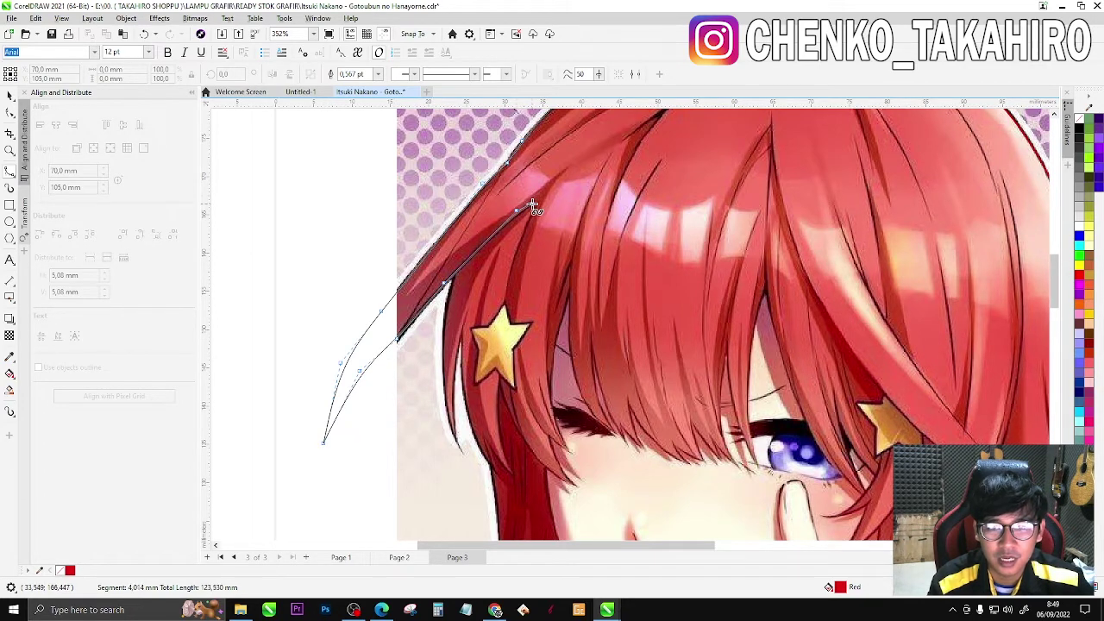
{"action": "double_click", "coordinate": [533, 207]}
Step: Trace the thin loose strand beside the star hair clip at the left with a B-Spline about 4 × 23 mm
{"action": "scroll", "coordinate": [482, 216], "scroll_direction": "up", "scroll_amount": 3}
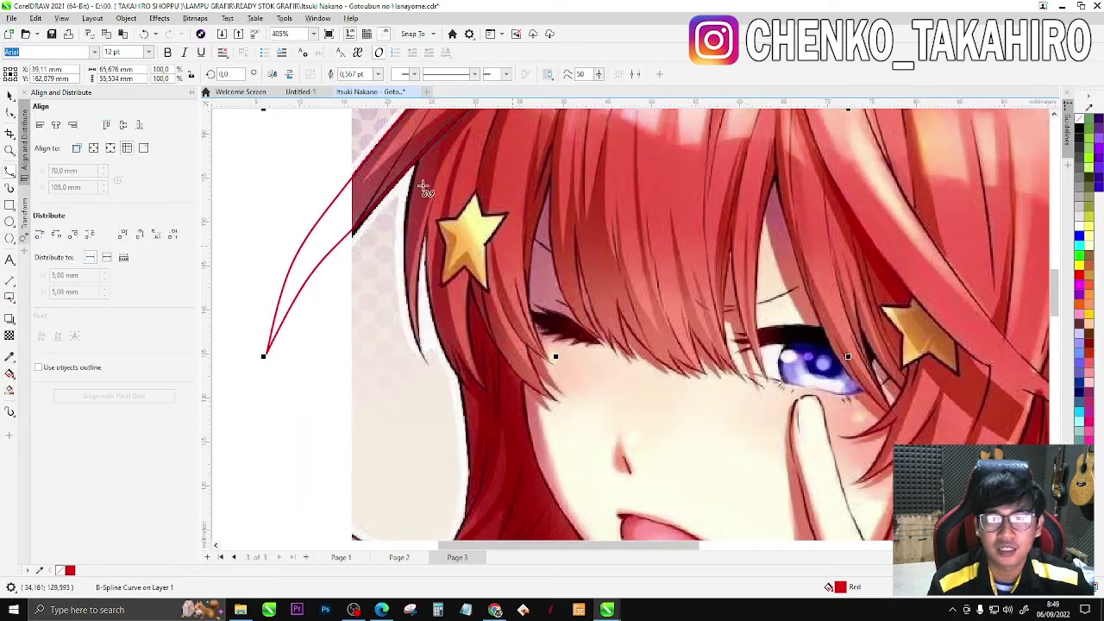
{"action": "left_click", "coordinate": [416, 159]}
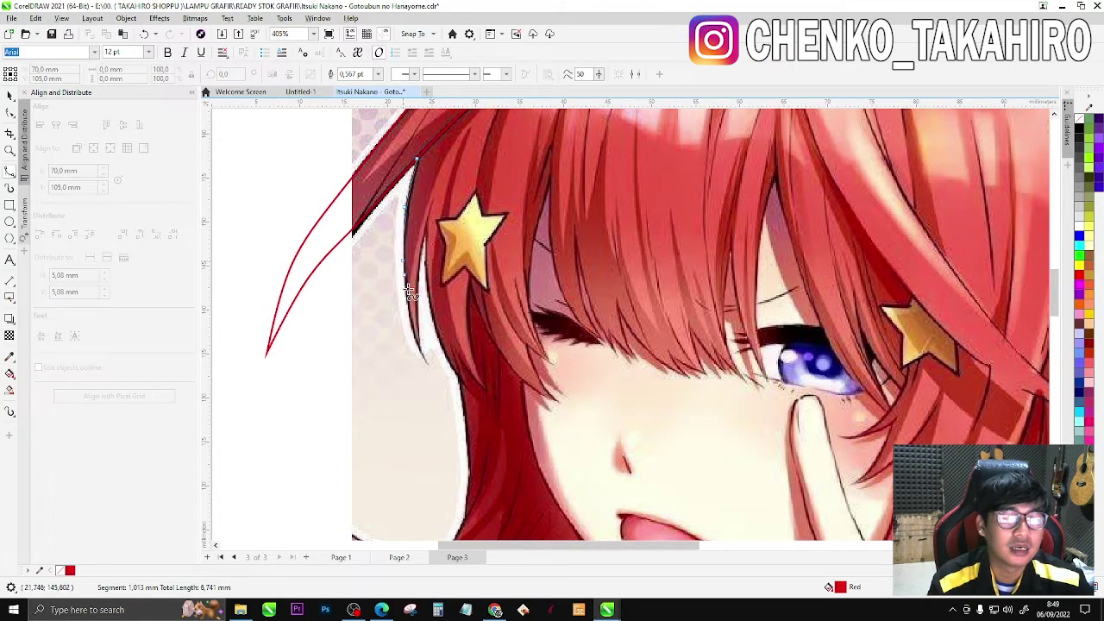
{"action": "left_click", "coordinate": [406, 320]}
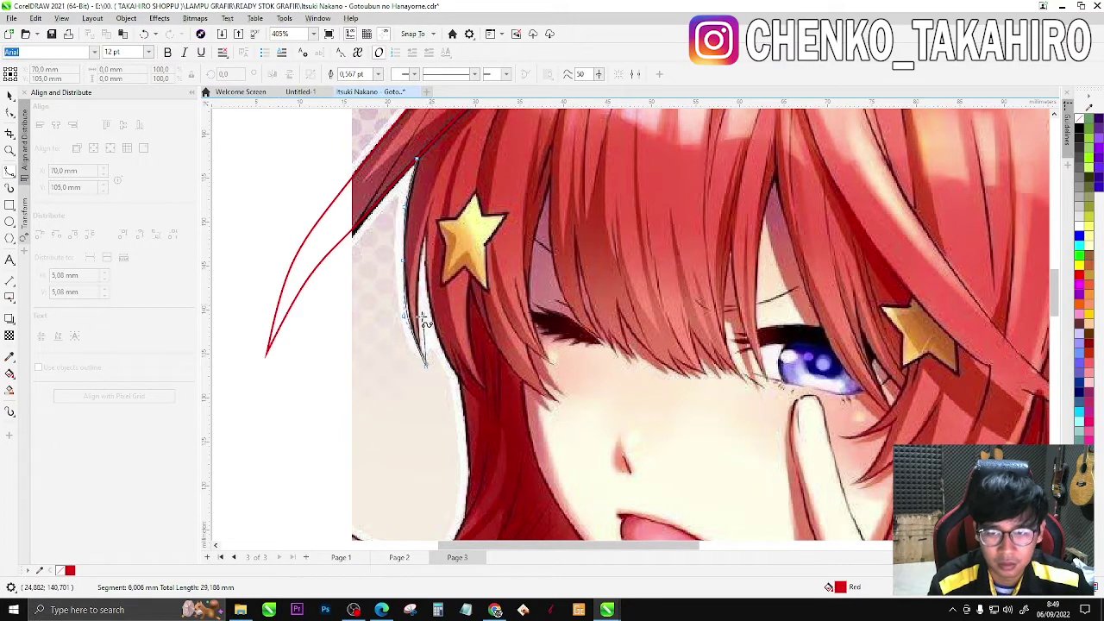
{"action": "double_click", "coordinate": [438, 192]}
{"action": "scroll", "coordinate": [458, 250], "scroll_direction": "down", "scroll_amount": 5}
{"action": "scroll", "coordinate": [604, 241], "scroll_direction": "up", "scroll_amount": 4}
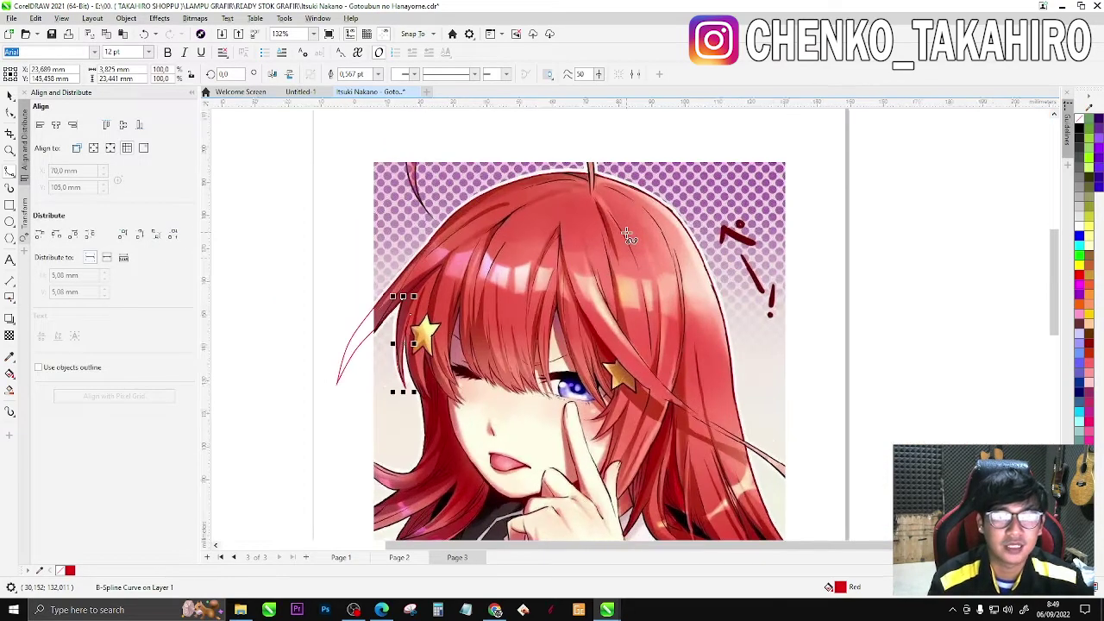
Step: Examine the finished red outlines over the illustration, including the face, hand, jacket and the hair extended beyond the picture's edges
{"action": "scroll", "coordinate": [628, 234], "scroll_direction": "down", "scroll_amount": 2}
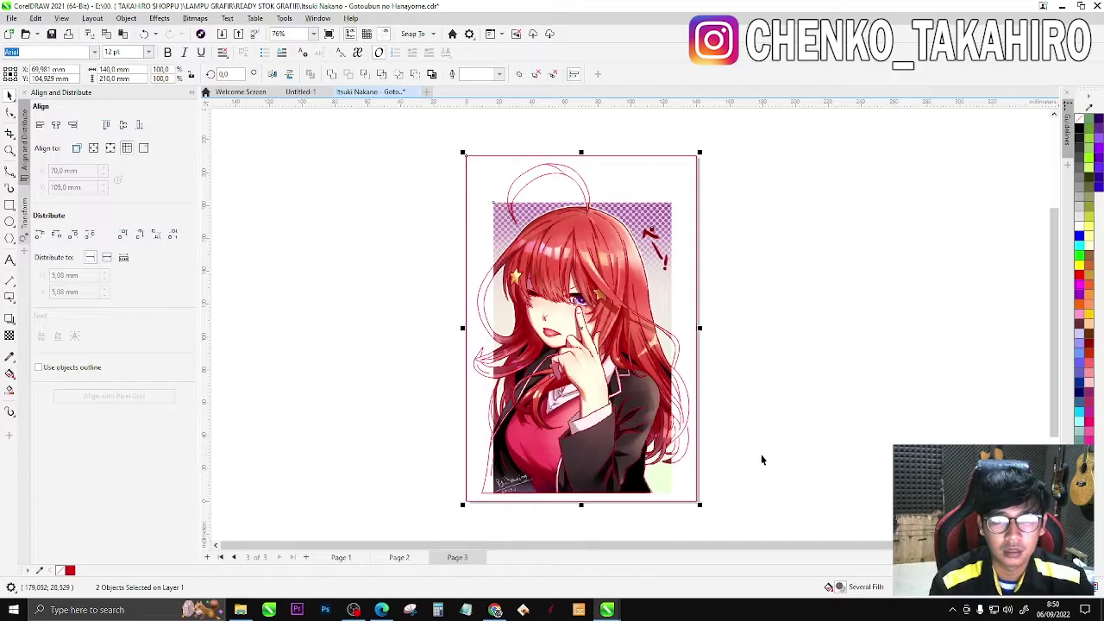
{"action": "left_click", "coordinate": [764, 460]}
{"action": "scroll", "coordinate": [652, 382], "scroll_direction": "up", "scroll_amount": 2}
{"action": "scroll", "coordinate": [455, 213], "scroll_direction": "up", "scroll_amount": 1}
{"action": "scroll", "coordinate": [454, 213], "scroll_direction": "up", "scroll_amount": 1}
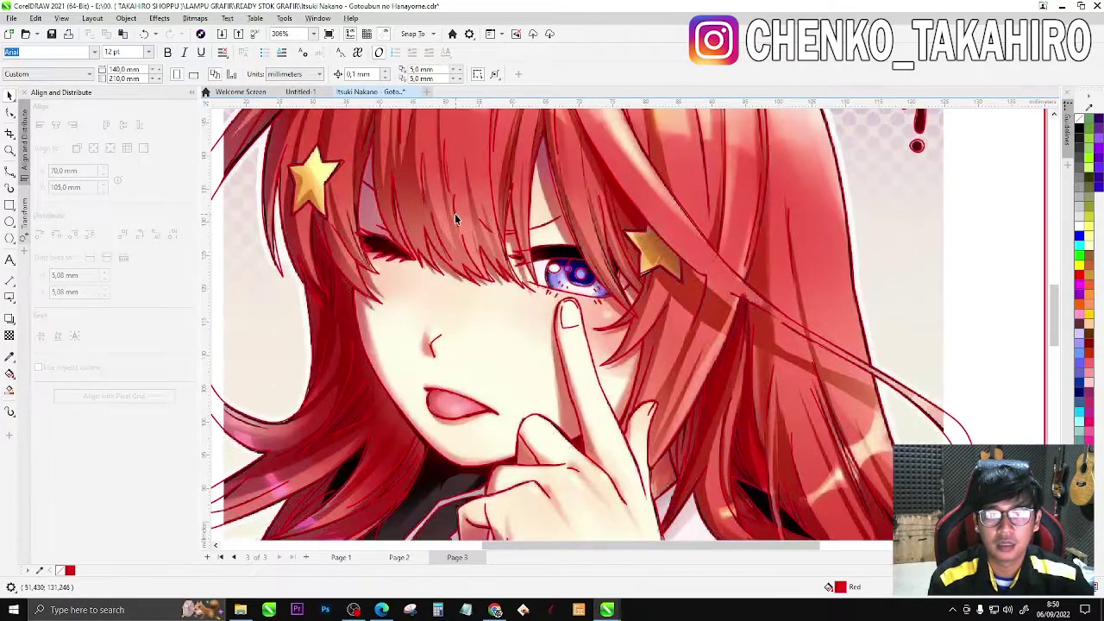
{"action": "scroll", "coordinate": [524, 300], "scroll_direction": "down", "scroll_amount": 3}
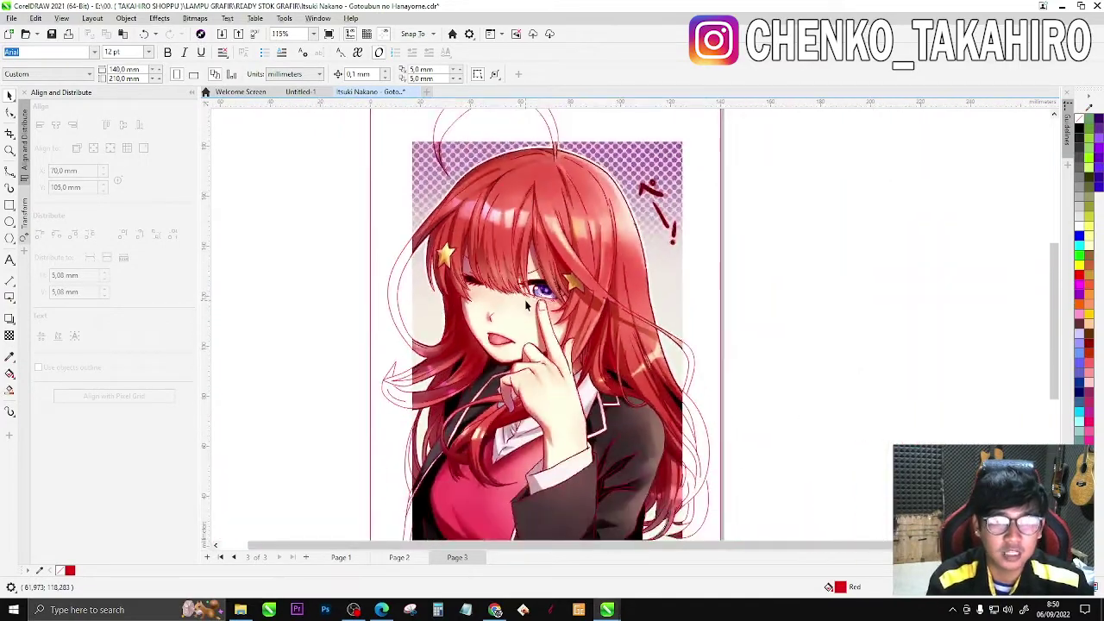
{"action": "scroll", "coordinate": [527, 303], "scroll_direction": "up", "scroll_amount": 4}
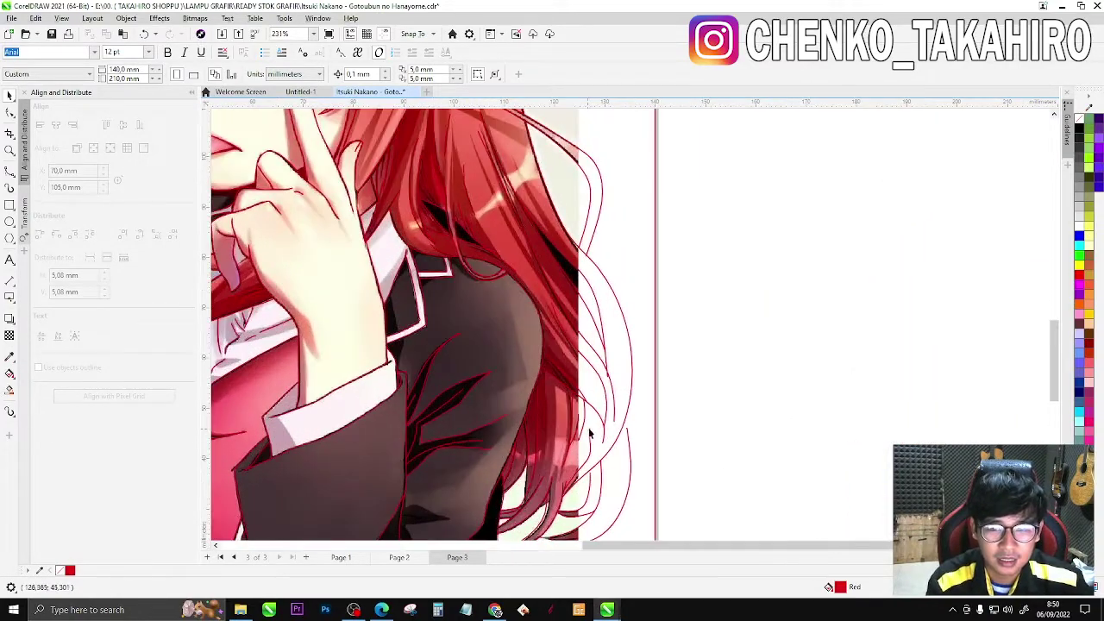
{"action": "scroll", "coordinate": [586, 416], "scroll_direction": "down", "scroll_amount": 3}
{"action": "scroll", "coordinate": [518, 257], "scroll_direction": "up", "scroll_amount": 3}
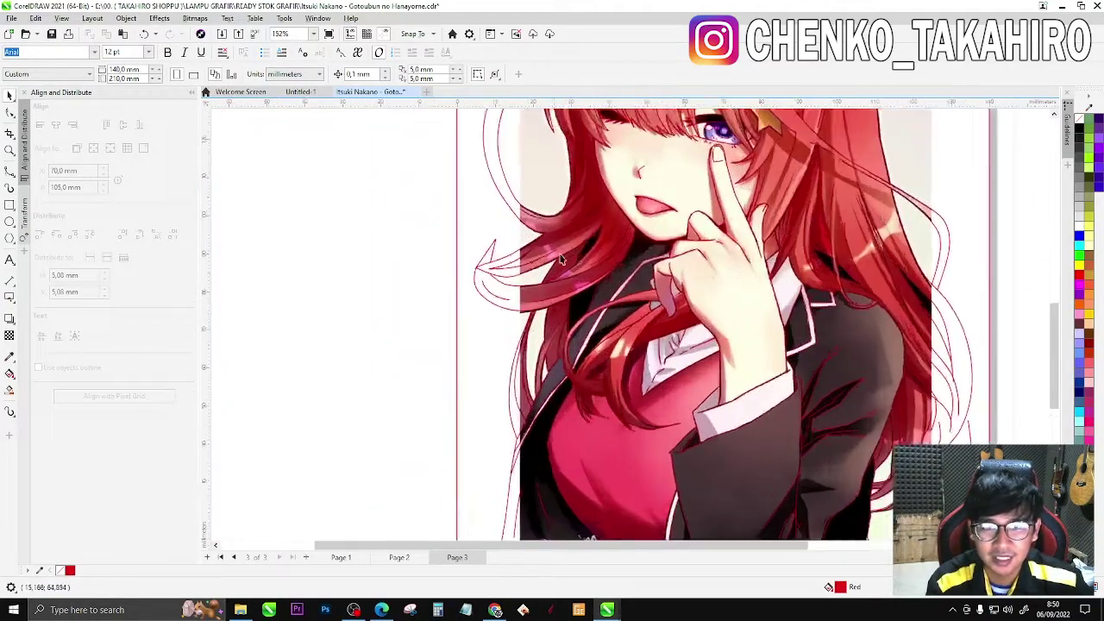
{"action": "scroll", "coordinate": [462, 342], "scroll_direction": "down", "scroll_amount": 3}
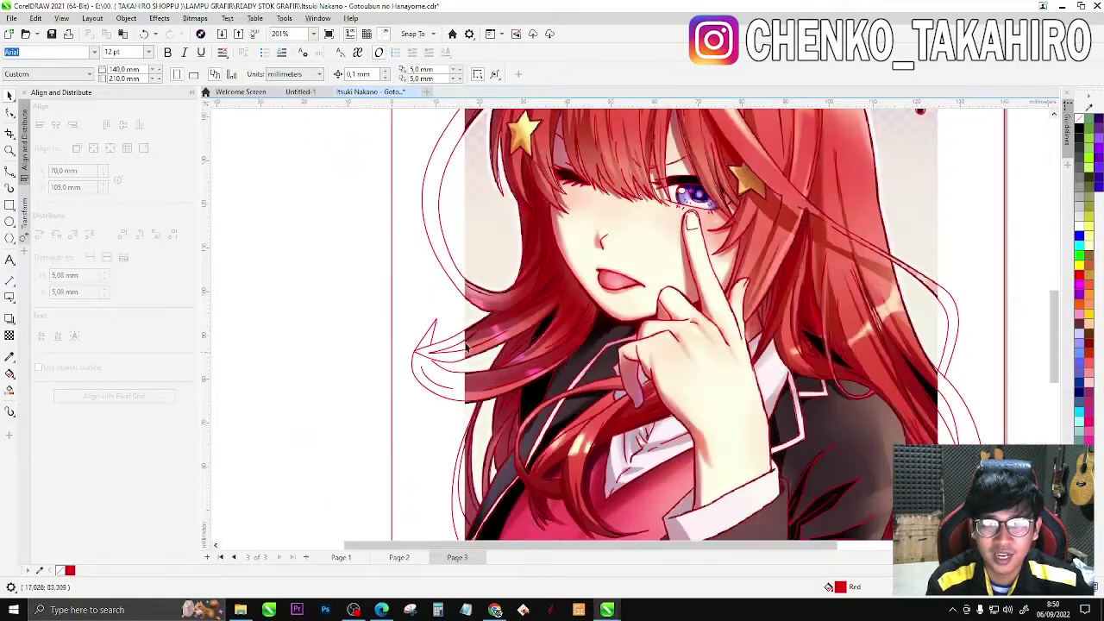
{"action": "scroll", "coordinate": [463, 356], "scroll_direction": "down", "scroll_amount": 3}
{"action": "scroll", "coordinate": [472, 216], "scroll_direction": "up", "scroll_amount": 3}
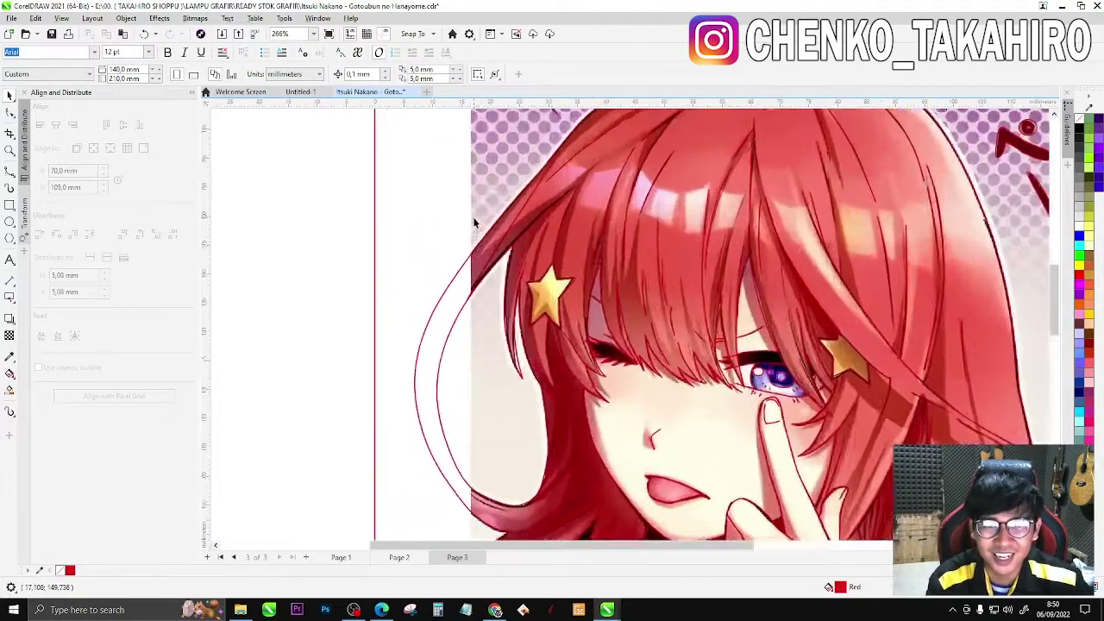
{"action": "scroll", "coordinate": [469, 273], "scroll_direction": "down", "scroll_amount": 1}
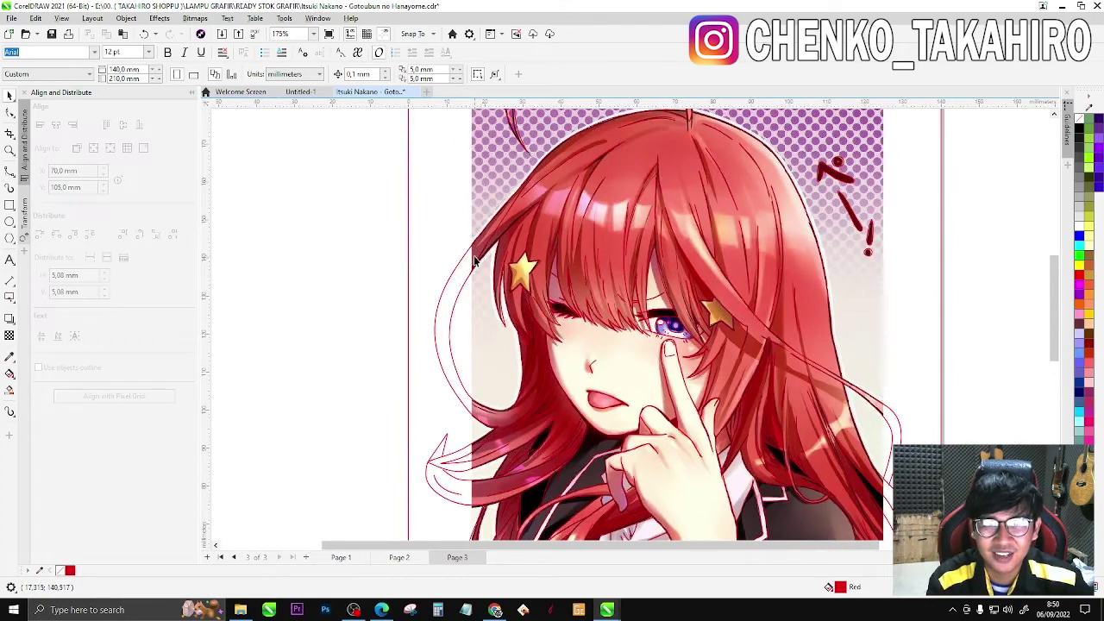
{"action": "scroll", "coordinate": [474, 260], "scroll_direction": "up", "scroll_amount": 1}
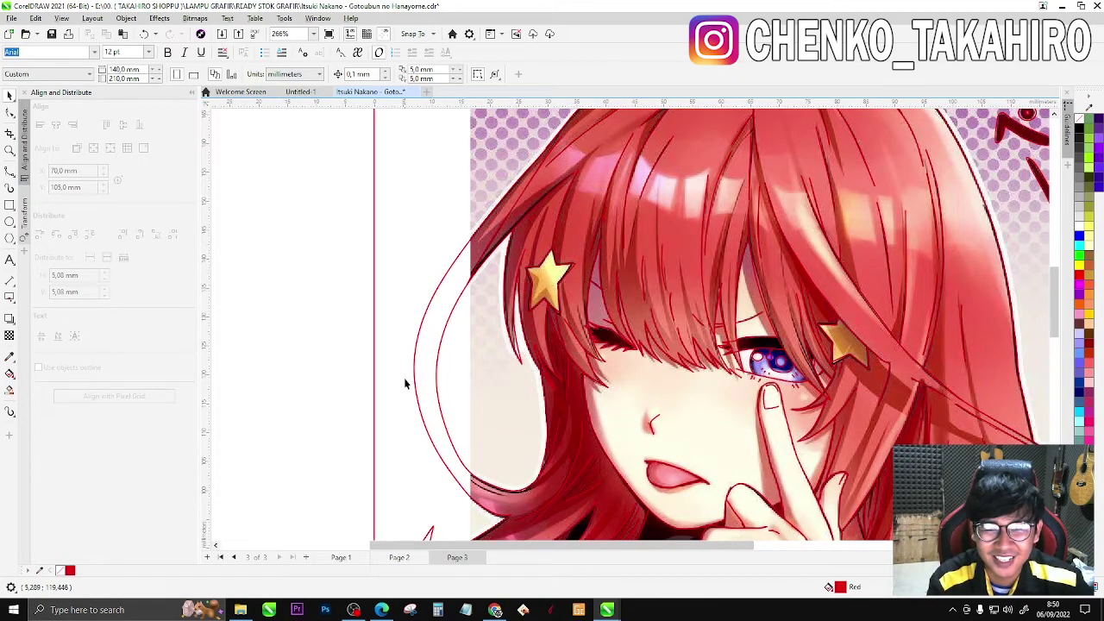
{"action": "scroll", "coordinate": [449, 394], "scroll_direction": "down", "scroll_amount": 2}
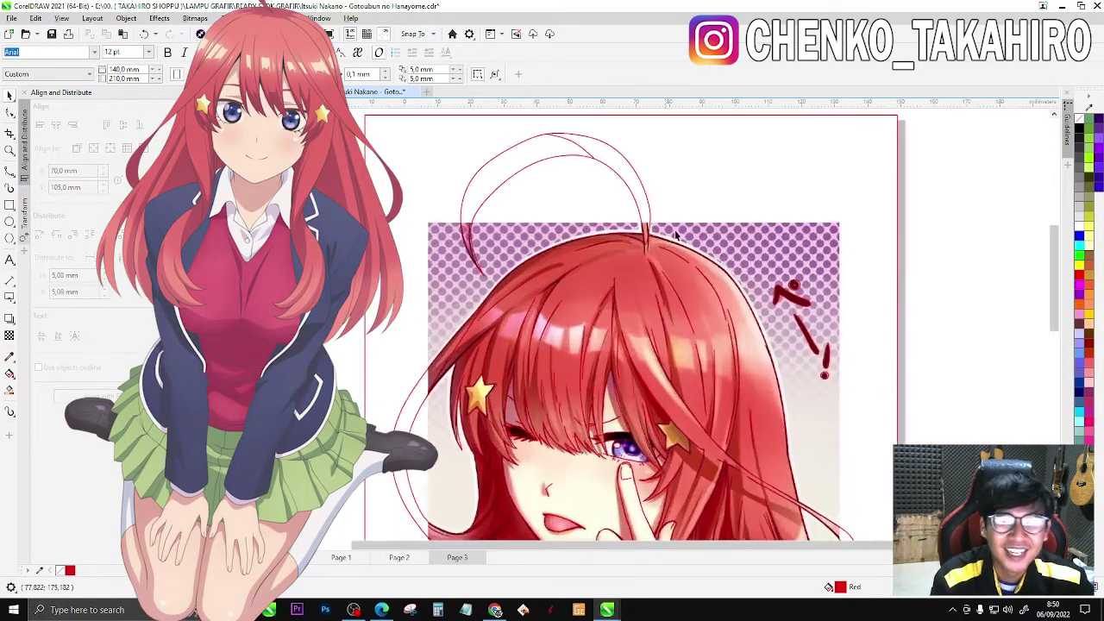
{"action": "scroll", "coordinate": [677, 227], "scroll_direction": "up", "scroll_amount": 1}
{"action": "scroll", "coordinate": [776, 246], "scroll_direction": "down", "scroll_amount": 3}
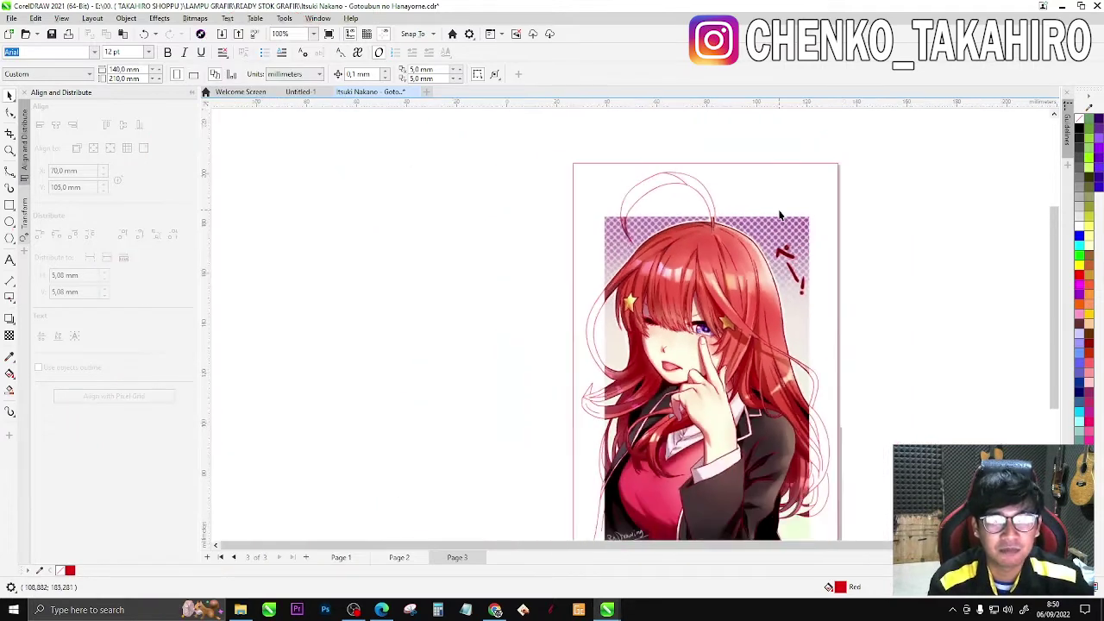
{"action": "scroll", "coordinate": [774, 229], "scroll_direction": "up", "scroll_amount": 1}
Step: Delete the 140 × 210 mm rectangle framing the page
{"action": "left_click", "coordinate": [801, 185]}
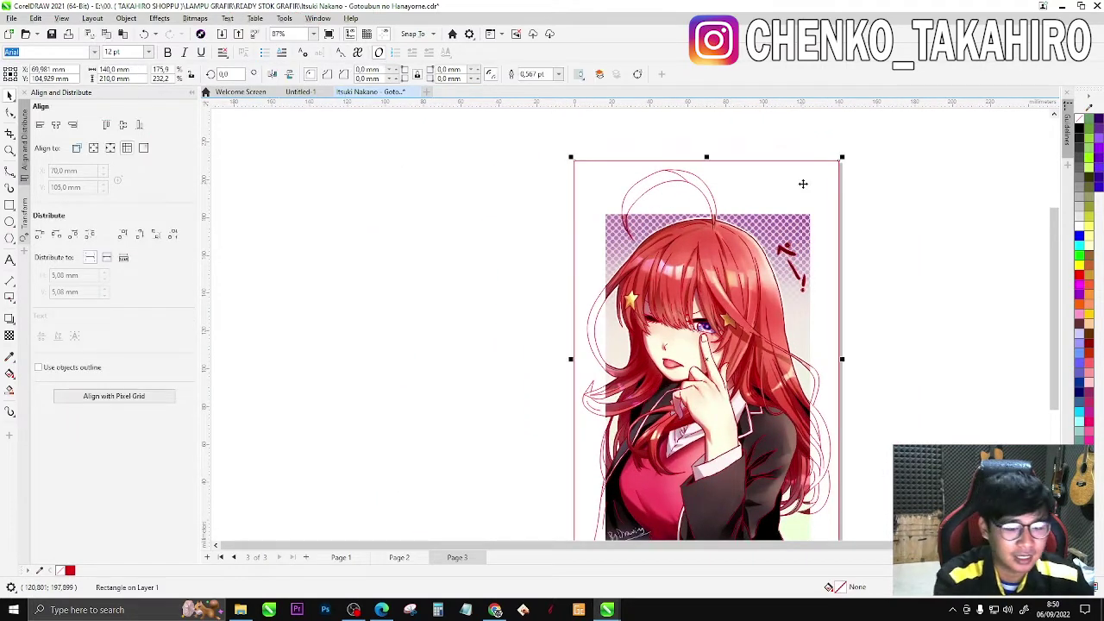
{"action": "key", "text": "Escape"}
{"action": "scroll", "coordinate": [806, 219], "scroll_direction": "up", "scroll_amount": 4}
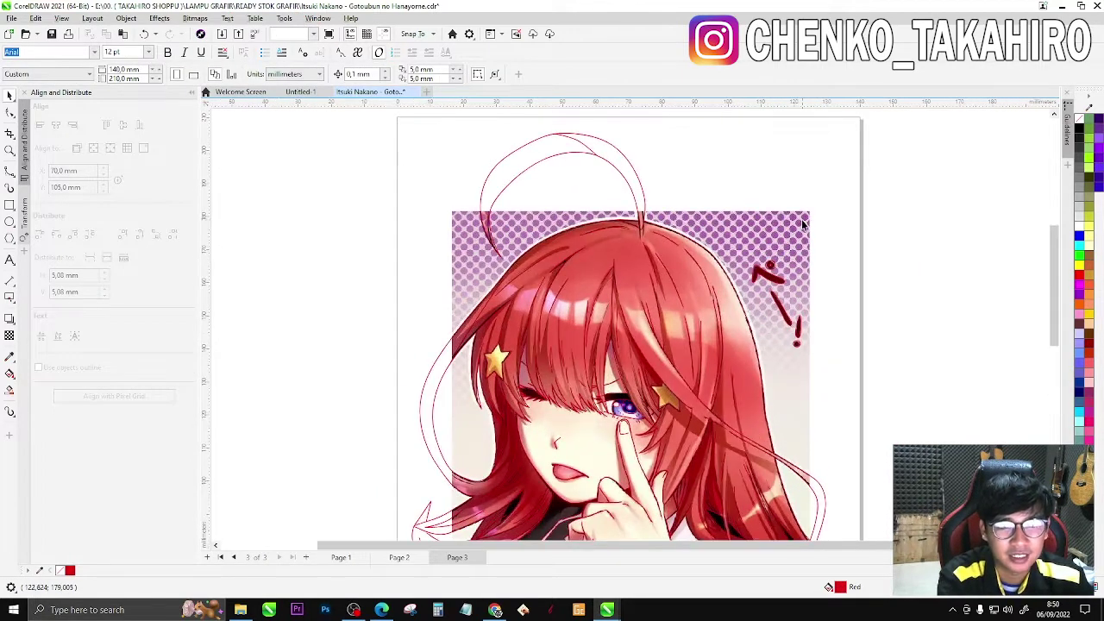
Step: Delete the reference bitmap to inspect the line art alone, and undo the deletion
{"action": "left_click", "coordinate": [801, 219]}
{"action": "key", "text": "Delete"}
{"action": "key", "text": "ctrl+z"}
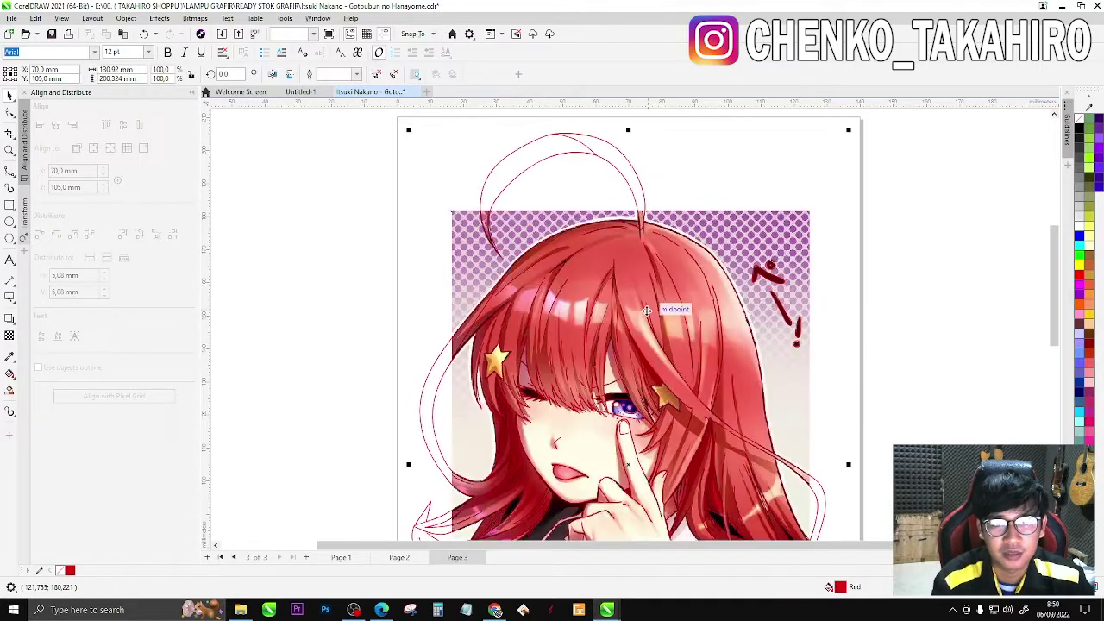
{"action": "right_click", "coordinate": [645, 263]}
{"action": "key", "text": "Escape"}
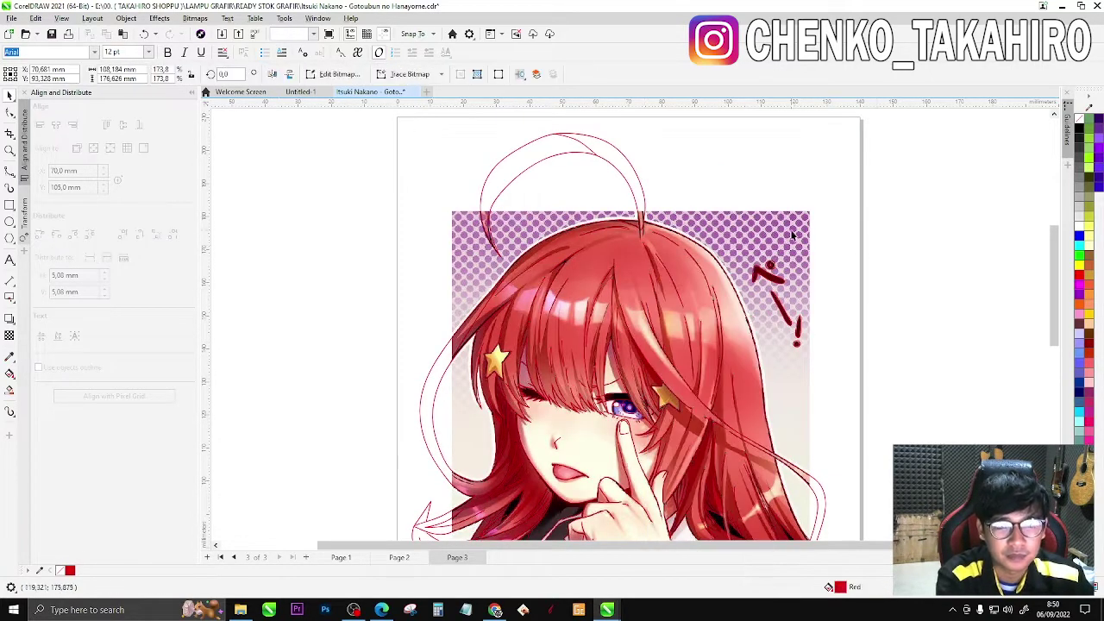
{"action": "key", "text": "Delete"}
{"action": "scroll", "coordinate": [776, 224], "scroll_direction": "down", "scroll_amount": 4}
{"action": "scroll", "coordinate": [758, 319], "scroll_direction": "up", "scroll_amount": 3}
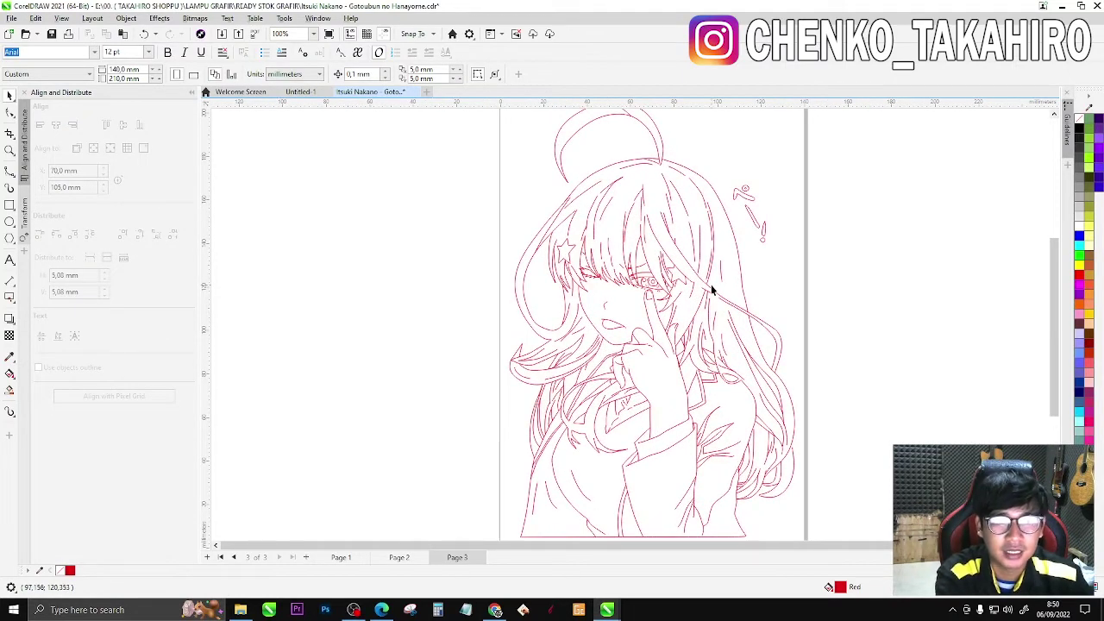
{"action": "scroll", "coordinate": [711, 291], "scroll_direction": "up", "scroll_amount": 4}
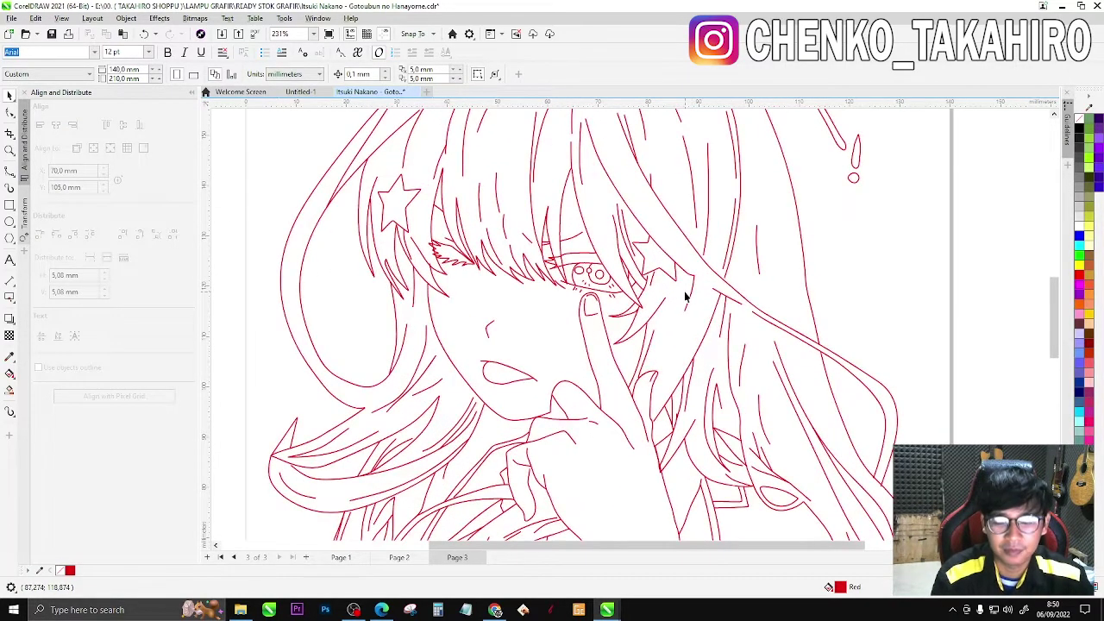
{"action": "key", "text": "ctrl+z"}
Step: Move the reference bitmap off the page to the left of the line art, at about X -56 mm, Y 92 mm
{"action": "scroll", "coordinate": [684, 290], "scroll_direction": "down", "scroll_amount": 4}
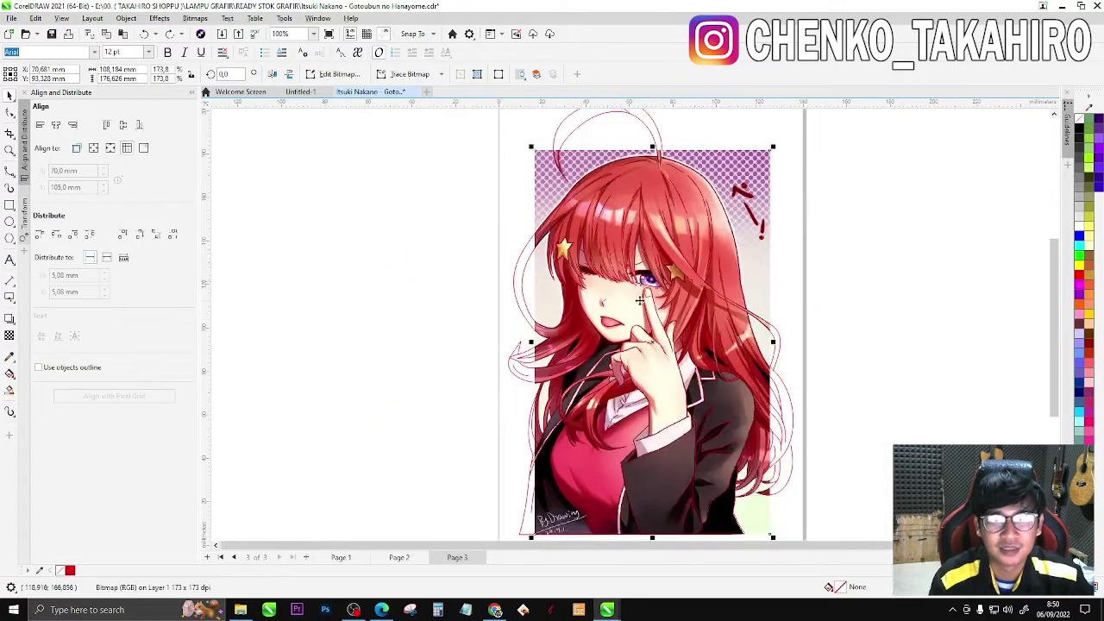
{"action": "left_click_drag", "start_coordinate": [640, 355], "coordinate": [377, 344]}
{"action": "scroll", "coordinate": [482, 325], "scroll_direction": "down", "scroll_amount": 2}
{"action": "scroll", "coordinate": [559, 327], "scroll_direction": "up", "scroll_amount": 2}
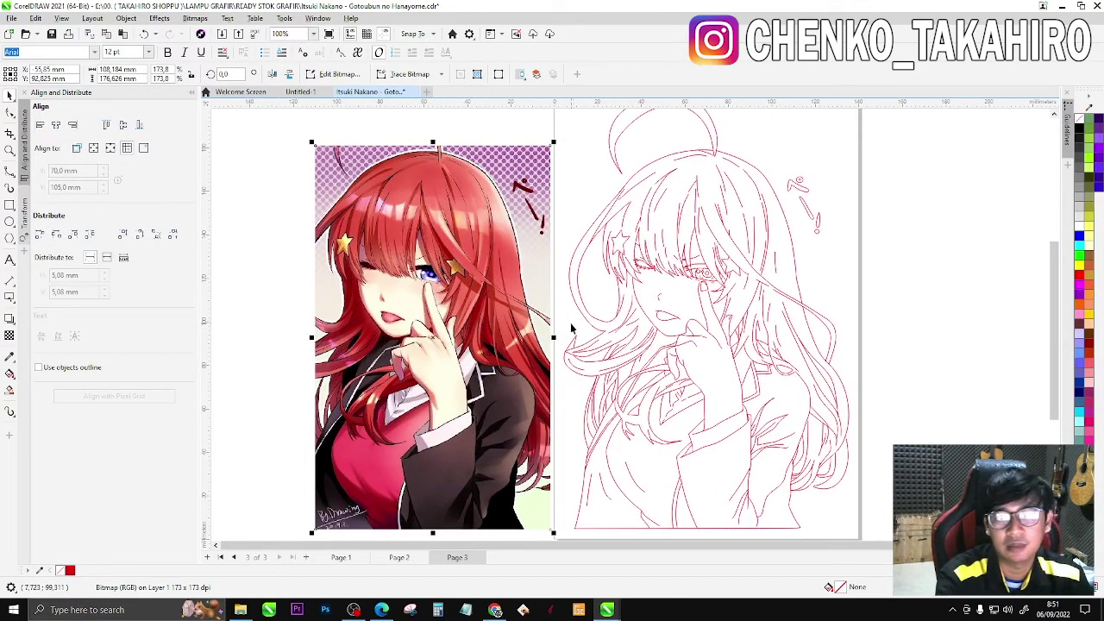
{"action": "left_click", "coordinate": [891, 323]}
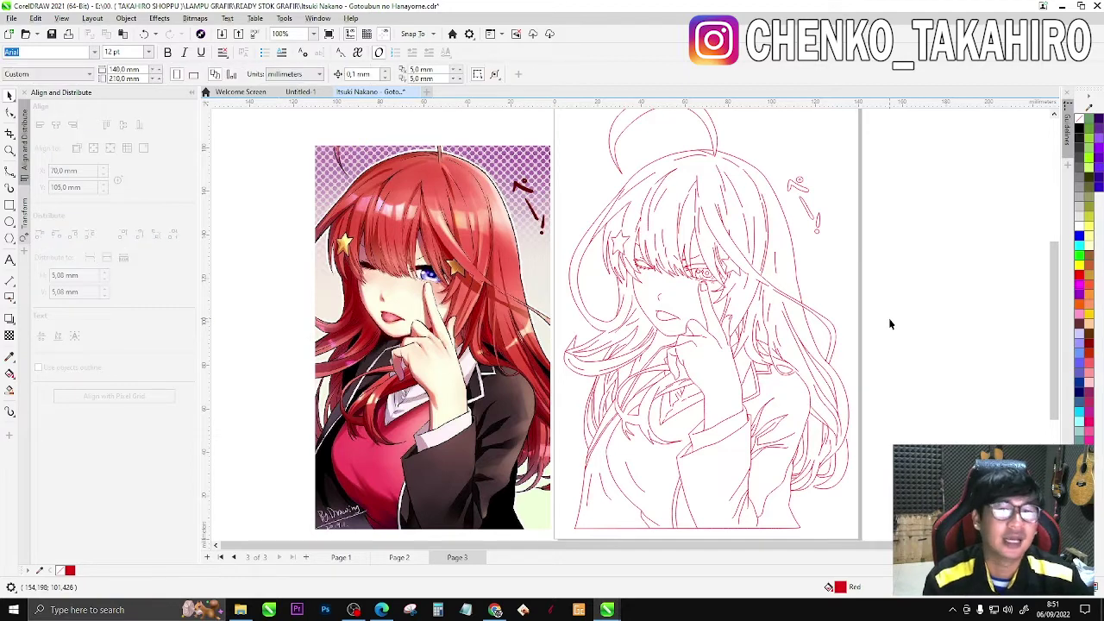
Step: Shift the reference bitmap slightly down to about Y 90.7 mm, keeping it beside the line art
{"action": "left_click", "coordinate": [514, 413]}
{"action": "left_click_drag", "start_coordinate": [512, 417], "coordinate": [514, 409]}
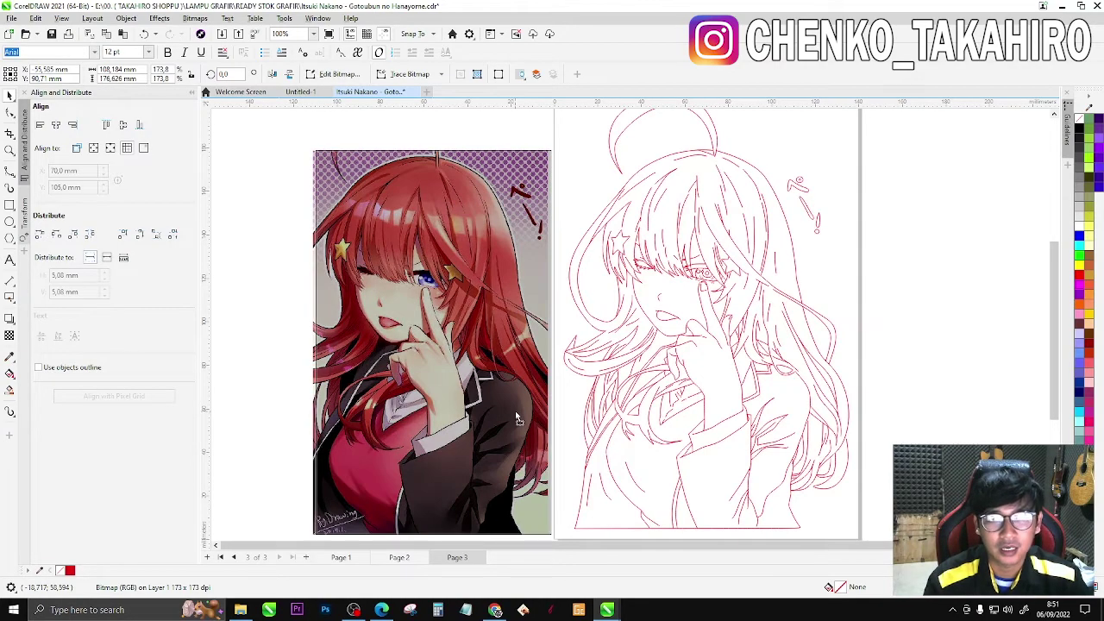
{"action": "scroll", "coordinate": [514, 411], "scroll_direction": "up", "scroll_amount": 2}
{"action": "scroll", "coordinate": [899, 312], "scroll_direction": "down", "scroll_amount": 1}
{"action": "left_click", "coordinate": [900, 313]}
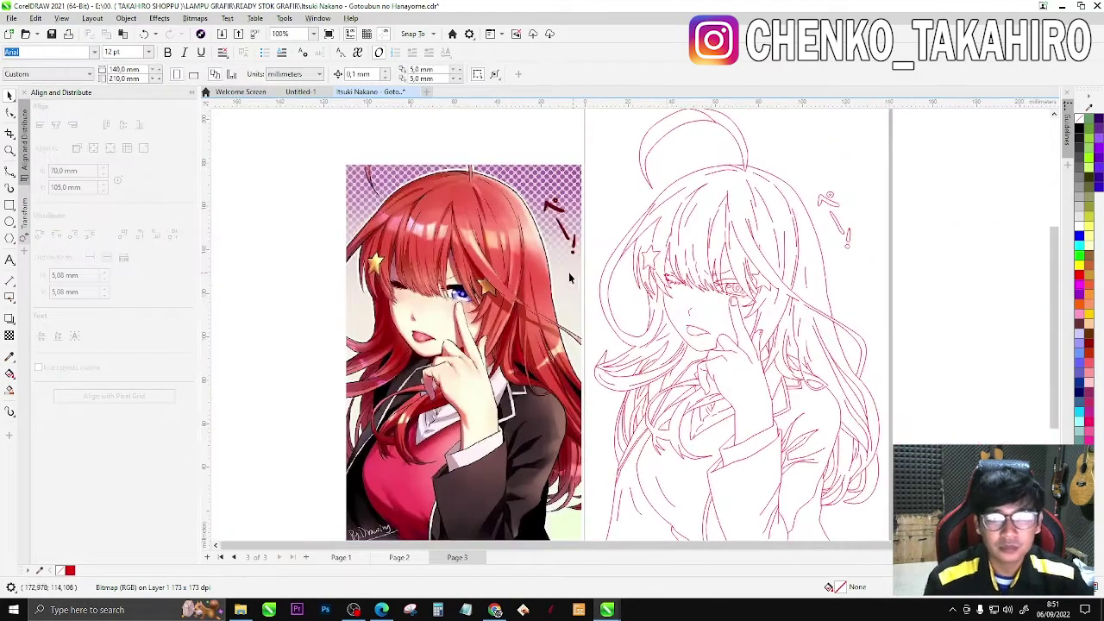
Step: Compare the finished line art with the reference illustration beside it
{"action": "scroll", "coordinate": [690, 278], "scroll_direction": "up", "scroll_amount": 2}
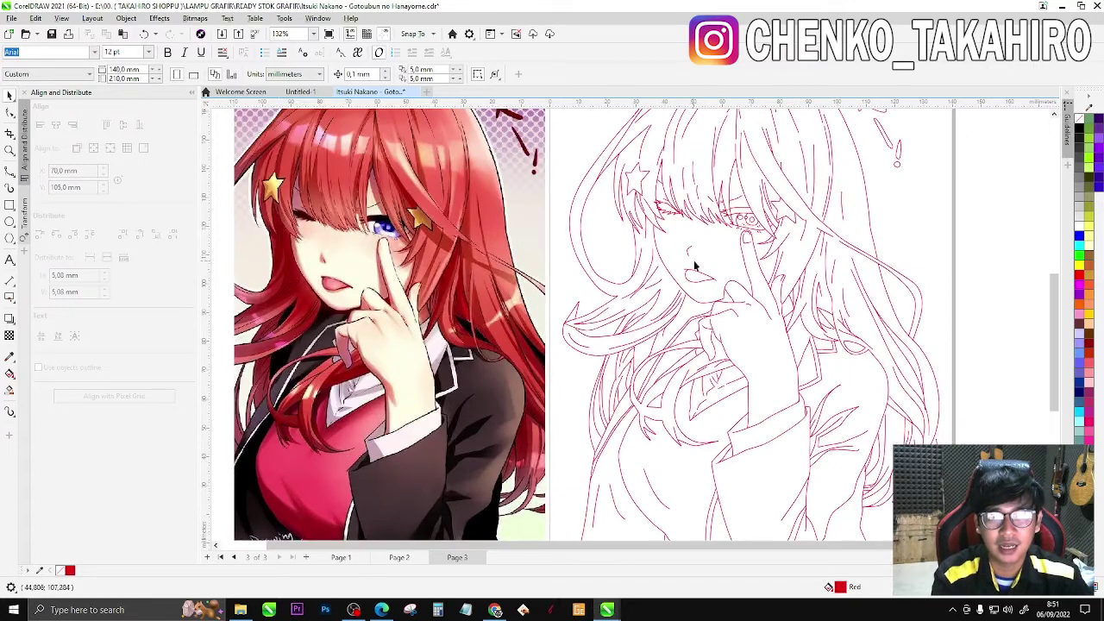
{"action": "scroll", "coordinate": [487, 351], "scroll_direction": "down", "scroll_amount": 2}
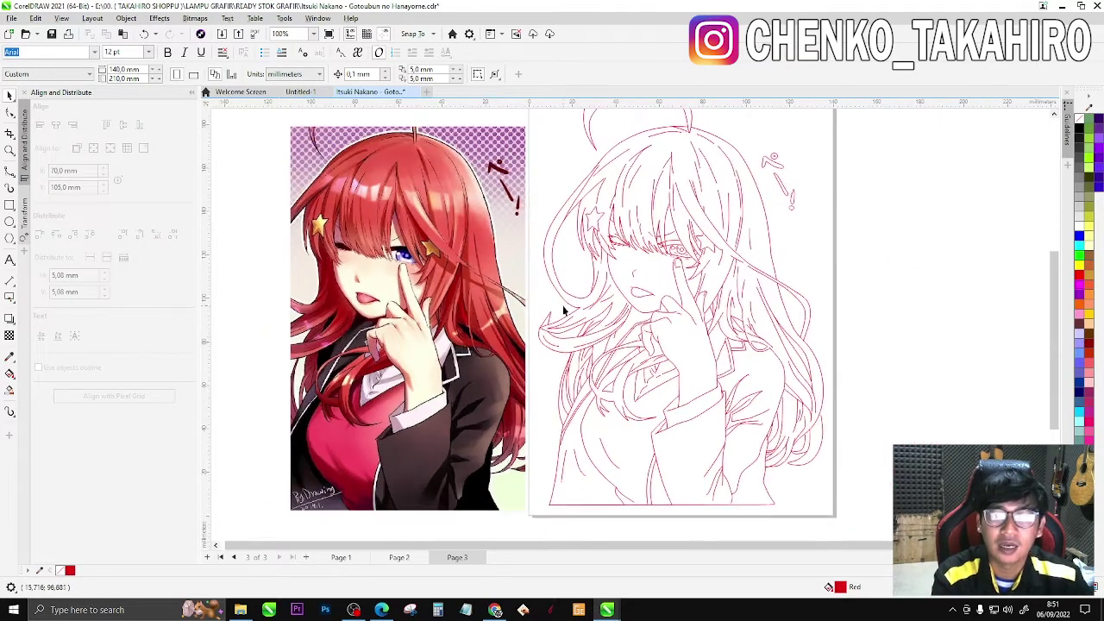
{"action": "scroll", "coordinate": [608, 317], "scroll_direction": "up", "scroll_amount": 2}
{"action": "scroll", "coordinate": [676, 381], "scroll_direction": "up", "scroll_amount": 1}
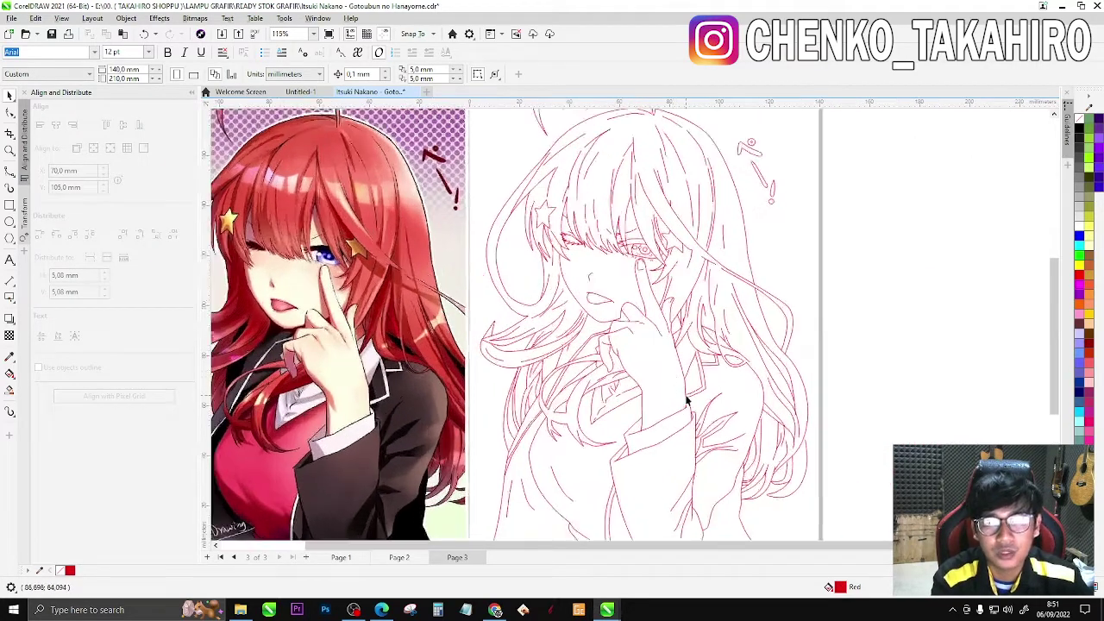
{"action": "scroll", "coordinate": [687, 399], "scroll_direction": "down", "scroll_amount": 1}
{"action": "scroll", "coordinate": [678, 409], "scroll_direction": "up", "scroll_amount": 1}
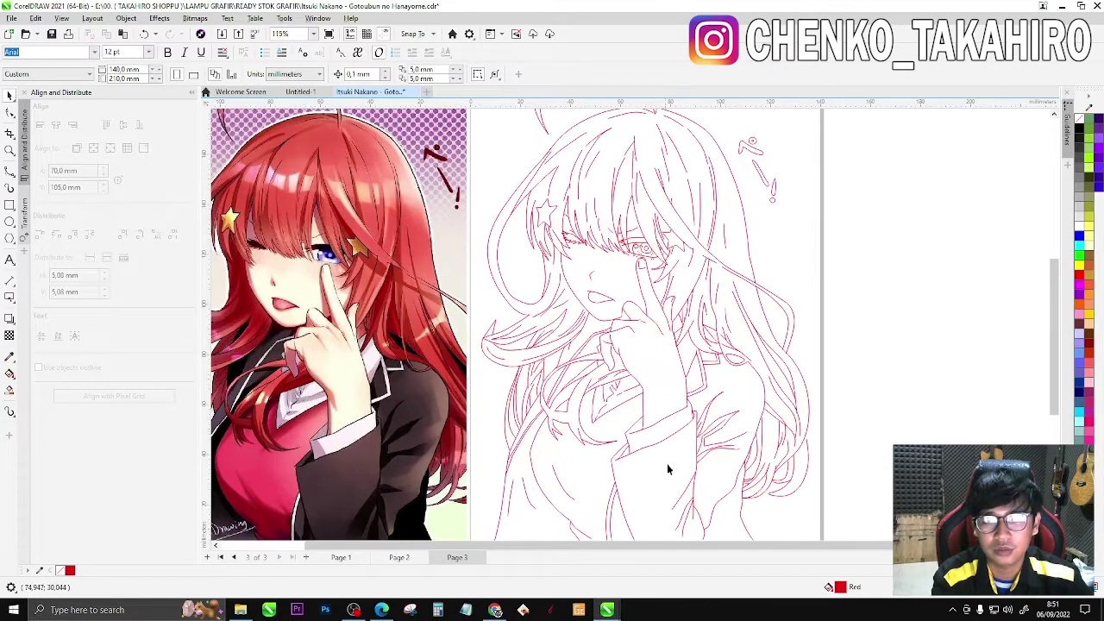
{"action": "scroll", "coordinate": [673, 466], "scroll_direction": "down", "scroll_amount": 2}
{"action": "scroll", "coordinate": [812, 400], "scroll_direction": "up", "scroll_amount": 2}
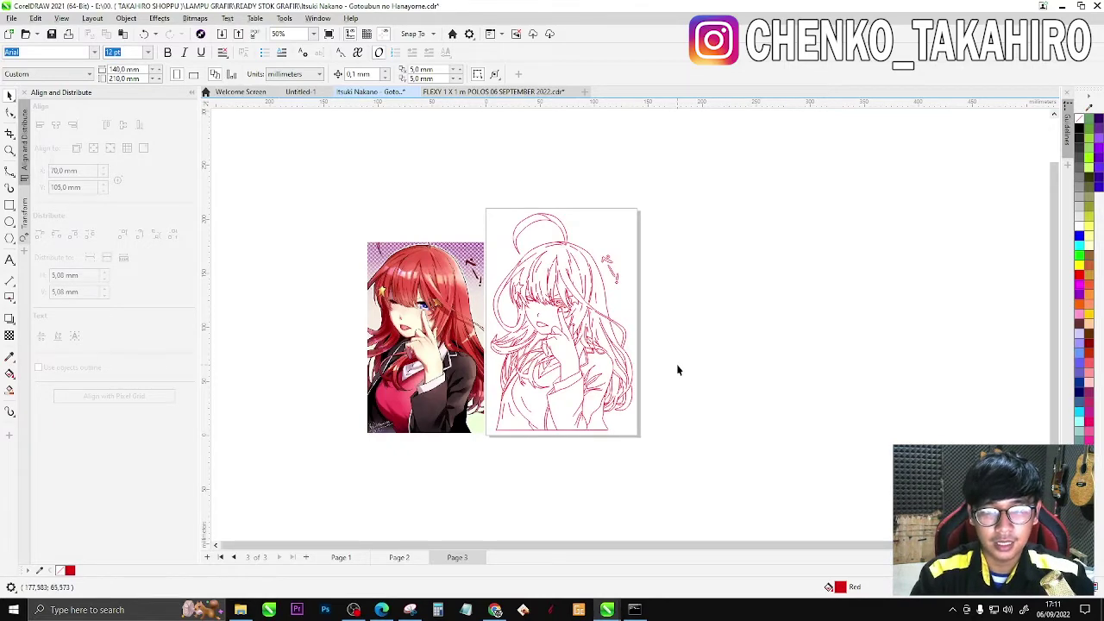
Step: Paste the photo of the lit red acrylic lamp and place it to the right of the line art page
{"action": "scroll", "coordinate": [677, 369], "scroll_direction": "up", "scroll_amount": 2}
{"action": "key", "text": "ctrl+v"}
{"action": "left_click_drag", "start_coordinate": [683, 363], "coordinate": [678, 337]}
{"action": "scroll", "coordinate": [801, 355], "scroll_direction": "up", "scroll_amount": 1}
{"action": "scroll", "coordinate": [829, 459], "scroll_direction": "up", "scroll_amount": 2}
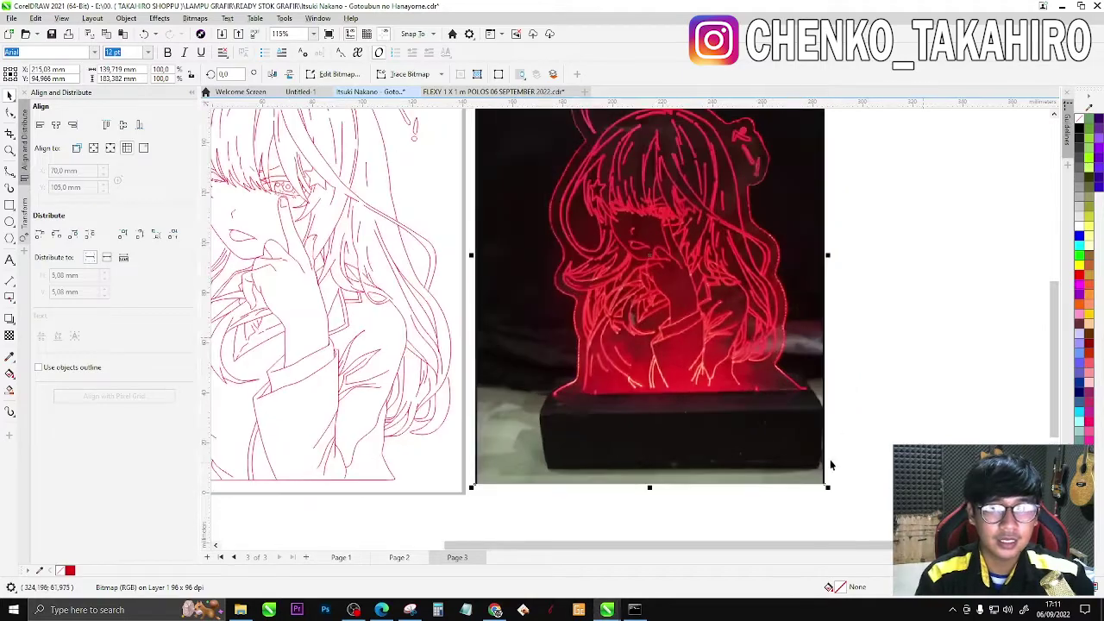
Step: Enlarge the lamp photo proportionally to about 155 × 203 mm and select the reference illustration beside the line art
{"action": "scroll", "coordinate": [828, 470], "scroll_direction": "down", "scroll_amount": 1}
{"action": "left_click_drag", "start_coordinate": [825, 483], "coordinate": [844, 506]}
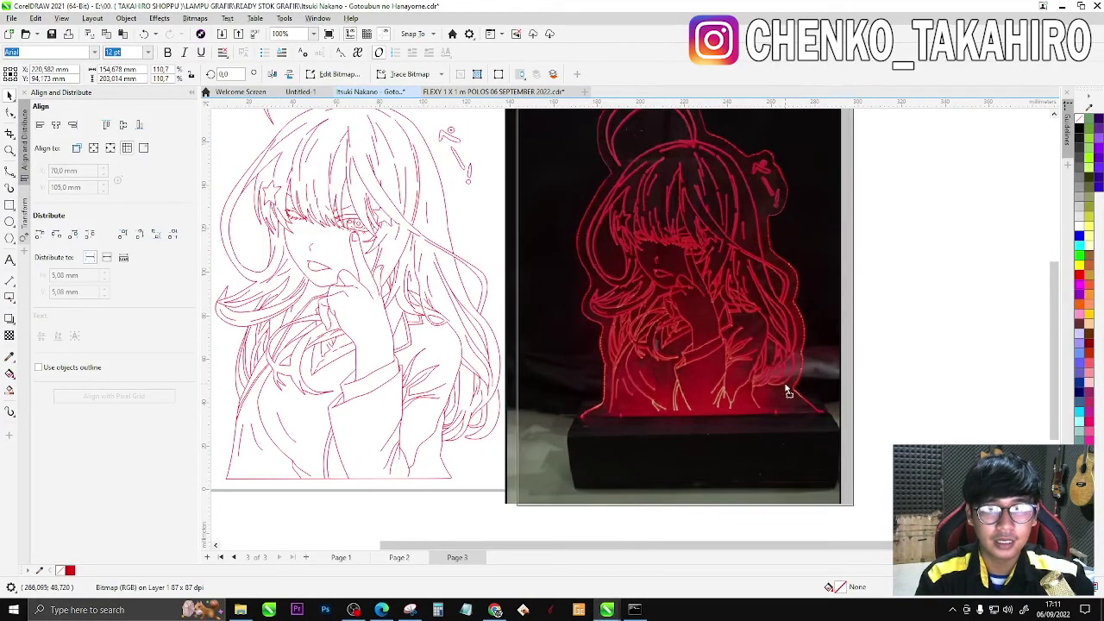
{"action": "scroll", "coordinate": [776, 384], "scroll_direction": "down", "scroll_amount": 1}
{"action": "scroll", "coordinate": [717, 287], "scroll_direction": "down", "scroll_amount": 1}
{"action": "scroll", "coordinate": [517, 285], "scroll_direction": "up", "scroll_amount": 3}
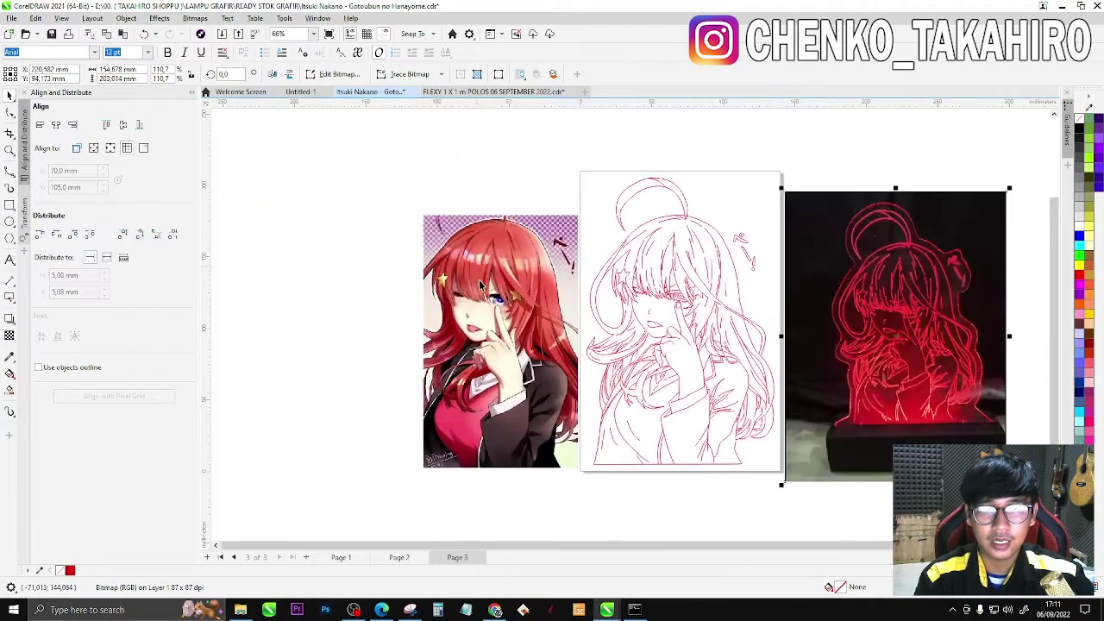
{"action": "left_click", "coordinate": [511, 349]}
{"action": "scroll", "coordinate": [510, 341], "scroll_direction": "down", "scroll_amount": 1}
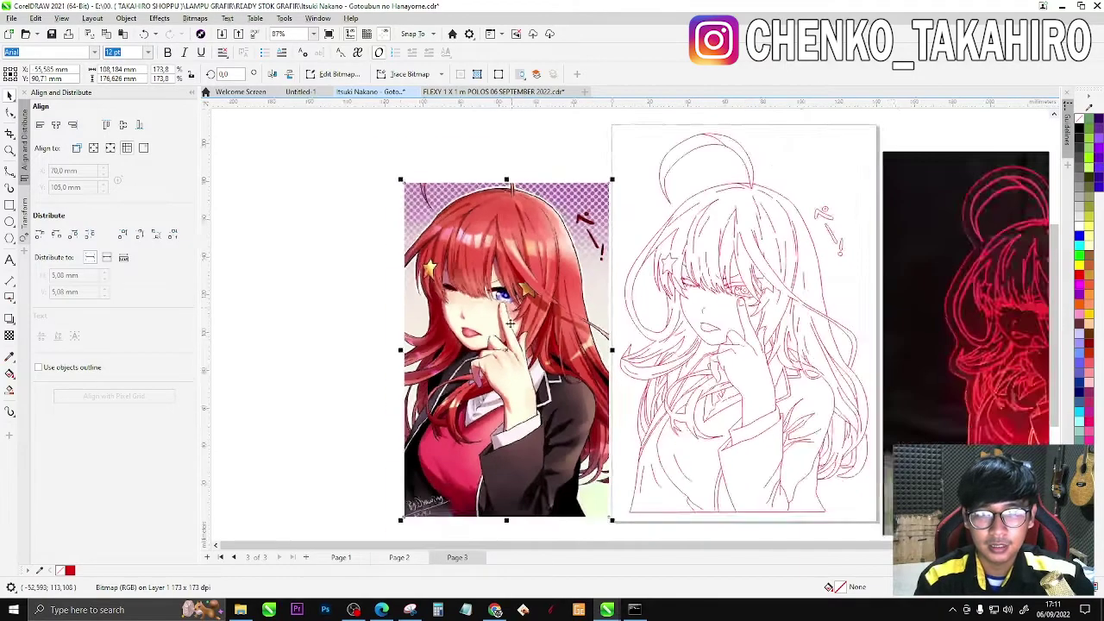
Step: Inspect the line art's face and hair details against the reference illustration and the engraved lines in the lamp photo
{"action": "scroll", "coordinate": [510, 345], "scroll_direction": "up", "scroll_amount": 2}
{"action": "left_click", "coordinate": [814, 362]}
{"action": "scroll", "coordinate": [640, 287], "scroll_direction": "down", "scroll_amount": 2}
{"action": "scroll", "coordinate": [639, 287], "scroll_direction": "up", "scroll_amount": 10}
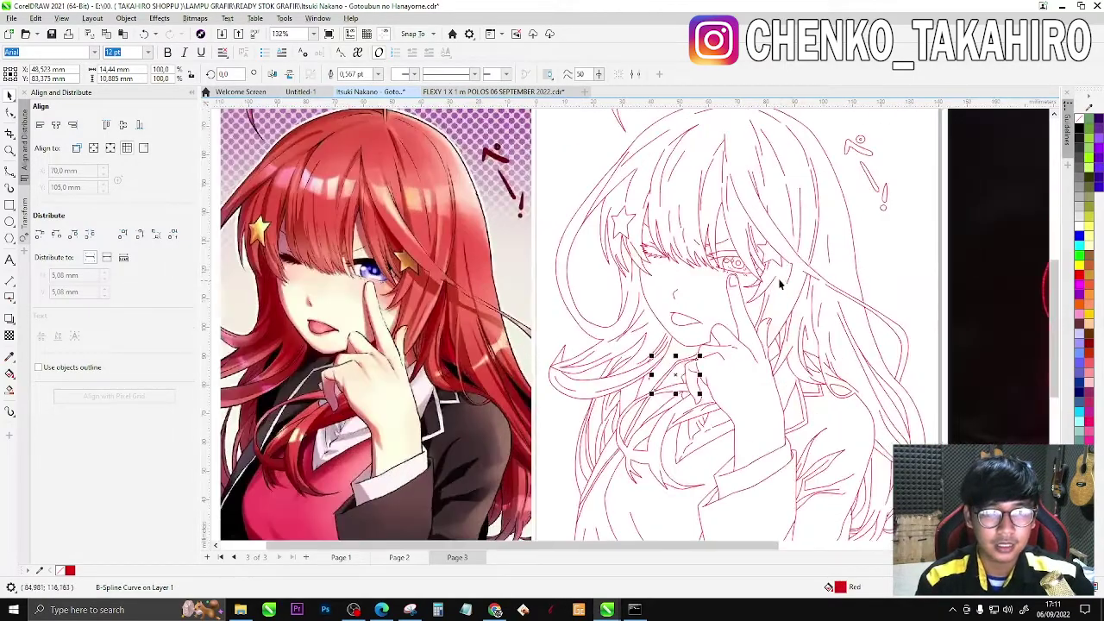
{"action": "scroll", "coordinate": [754, 257], "scroll_direction": "down", "scroll_amount": 5}
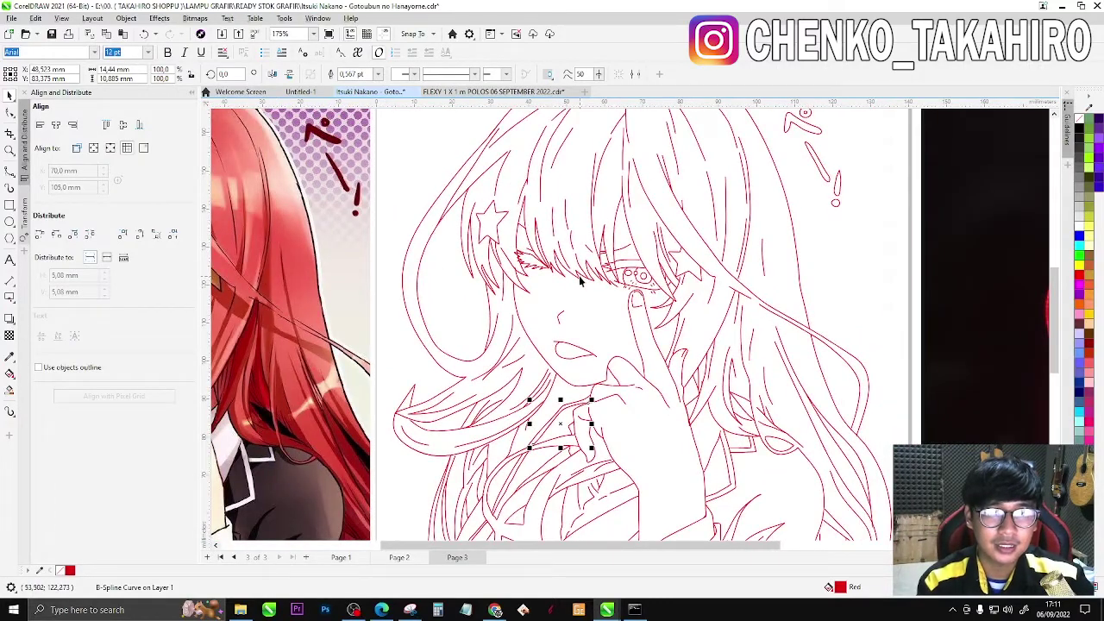
{"action": "scroll", "coordinate": [576, 278], "scroll_direction": "down", "scroll_amount": 3}
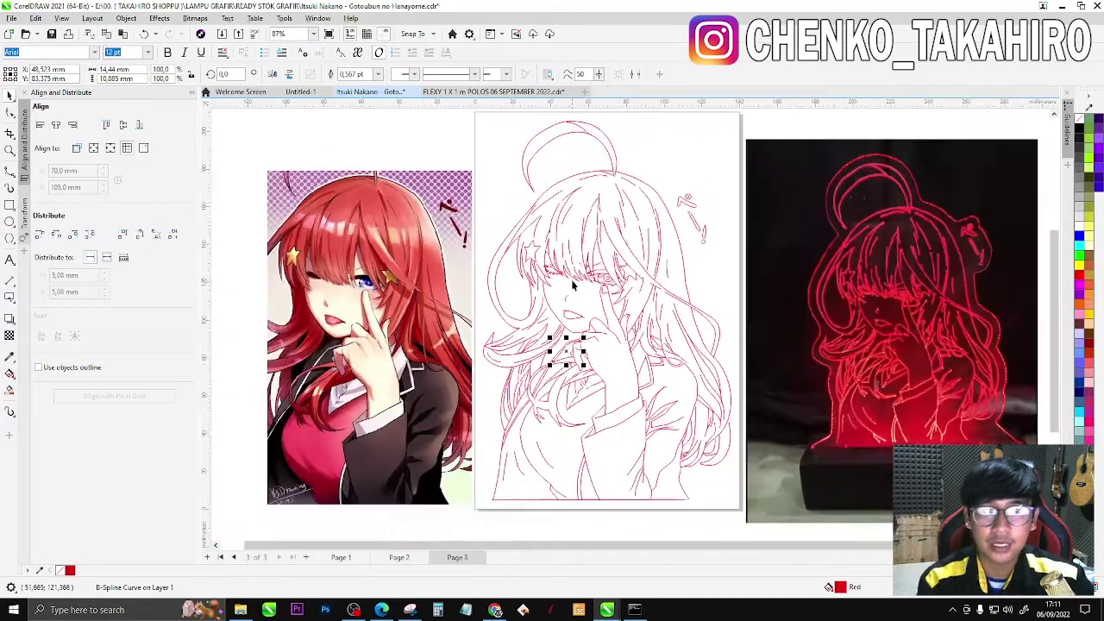
{"action": "scroll", "coordinate": [629, 250], "scroll_direction": "down", "scroll_amount": 2}
{"action": "scroll", "coordinate": [865, 298], "scroll_direction": "up", "scroll_amount": 4}
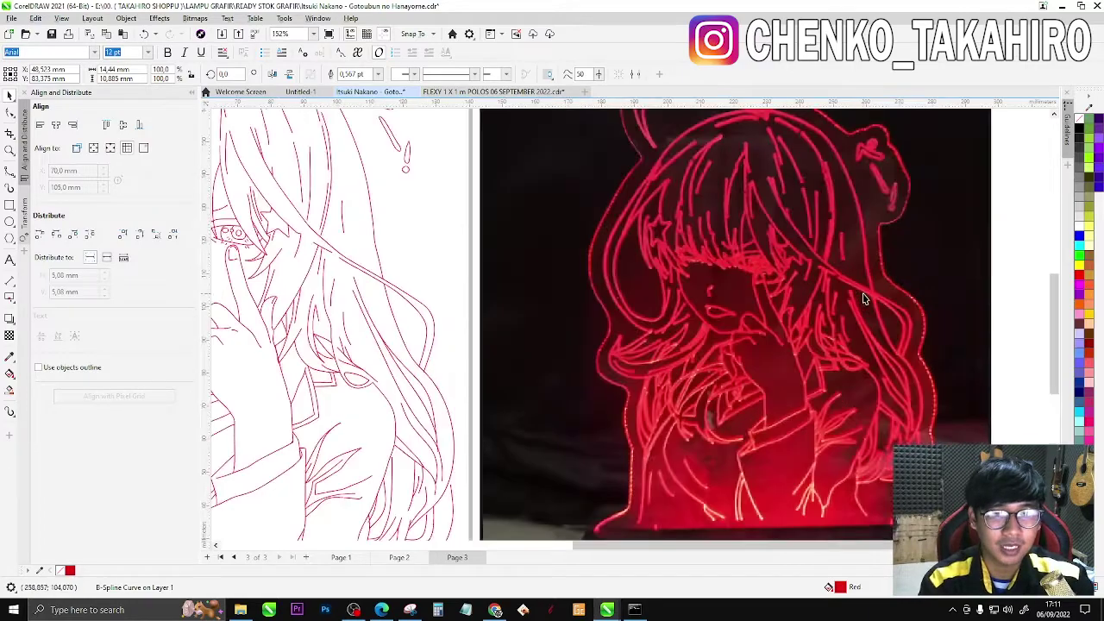
{"action": "scroll", "coordinate": [864, 298], "scroll_direction": "up", "scroll_amount": 2}
{"action": "left_click", "coordinate": [862, 296]}
{"action": "scroll", "coordinate": [862, 296], "scroll_direction": "up", "scroll_amount": 2}
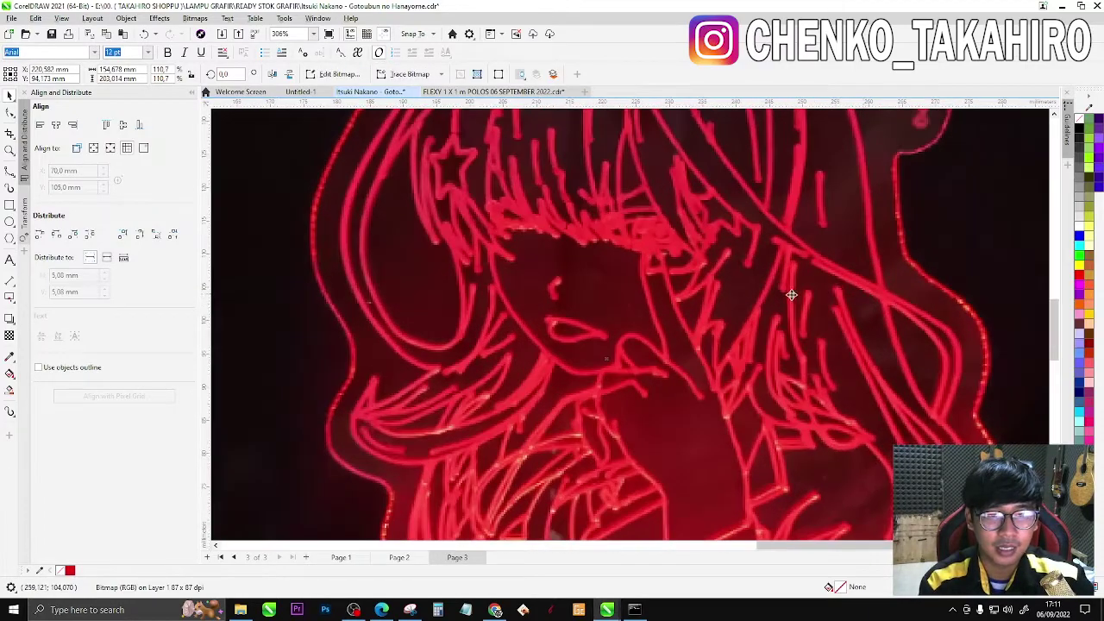
{"action": "scroll", "coordinate": [791, 295], "scroll_direction": "down", "scroll_amount": 5}
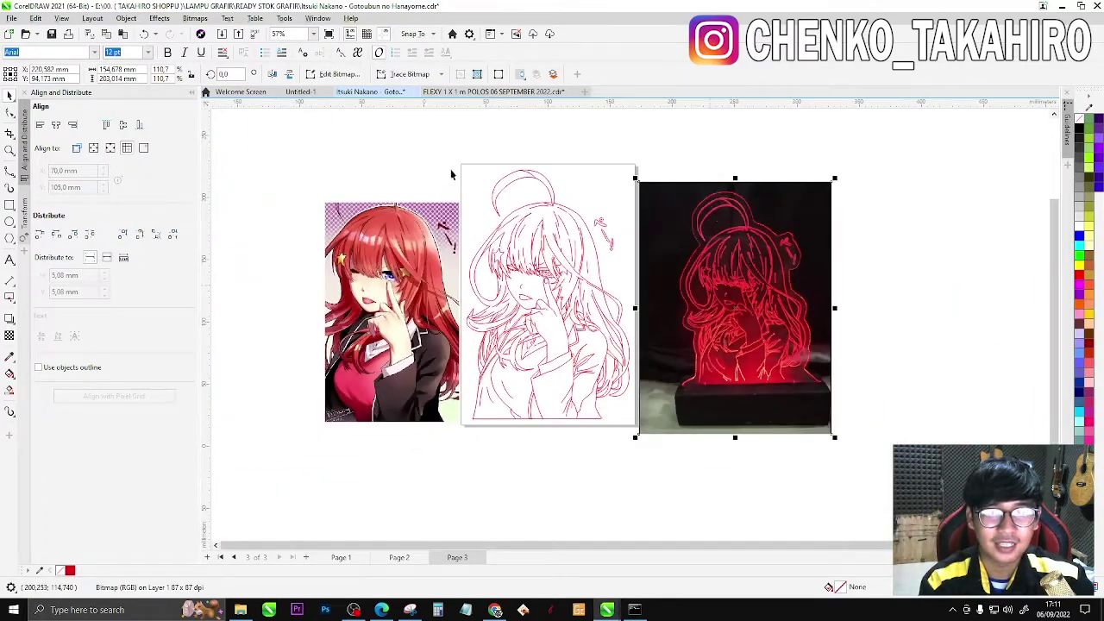
Step: Shift the reference illustration slightly up to about Y 94.1 mm, keeping it beside the line art page
{"action": "mouse_move", "coordinate": [460, 152]}
{"action": "left_mouse_down"}
{"action": "mouse_move", "coordinate": [591, 419]}
{"action": "mouse_move", "coordinate": [646, 446]}
{"action": "left_mouse_up"}
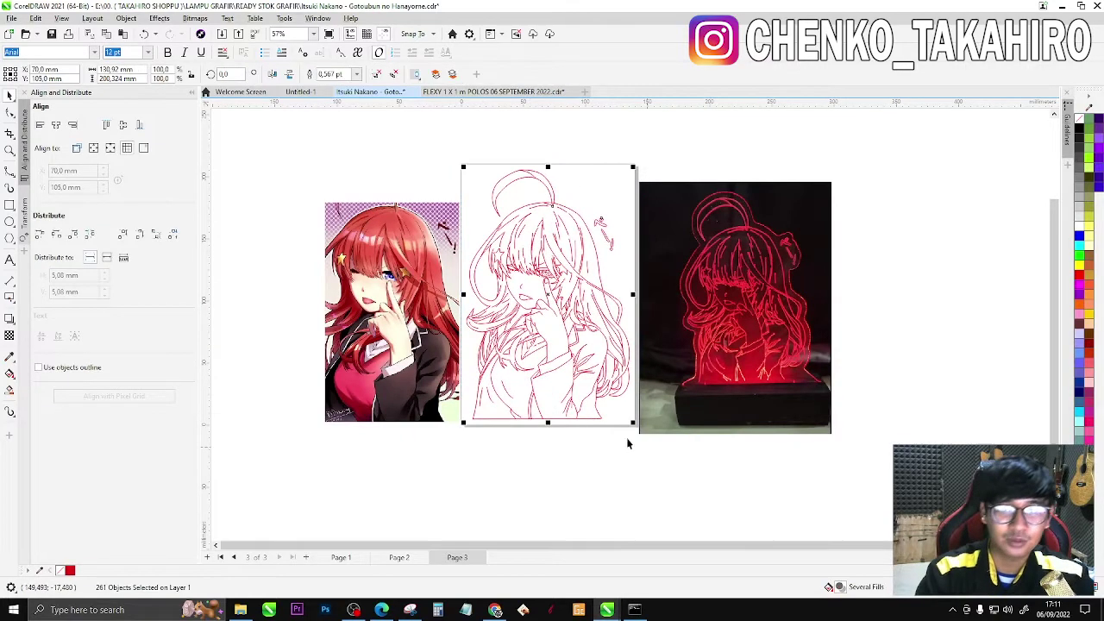
{"action": "scroll", "coordinate": [508, 311], "scroll_direction": "up", "scroll_amount": 2}
{"action": "left_click", "coordinate": [395, 355]}
{"action": "scroll", "coordinate": [395, 353], "scroll_direction": "up", "scroll_amount": 1}
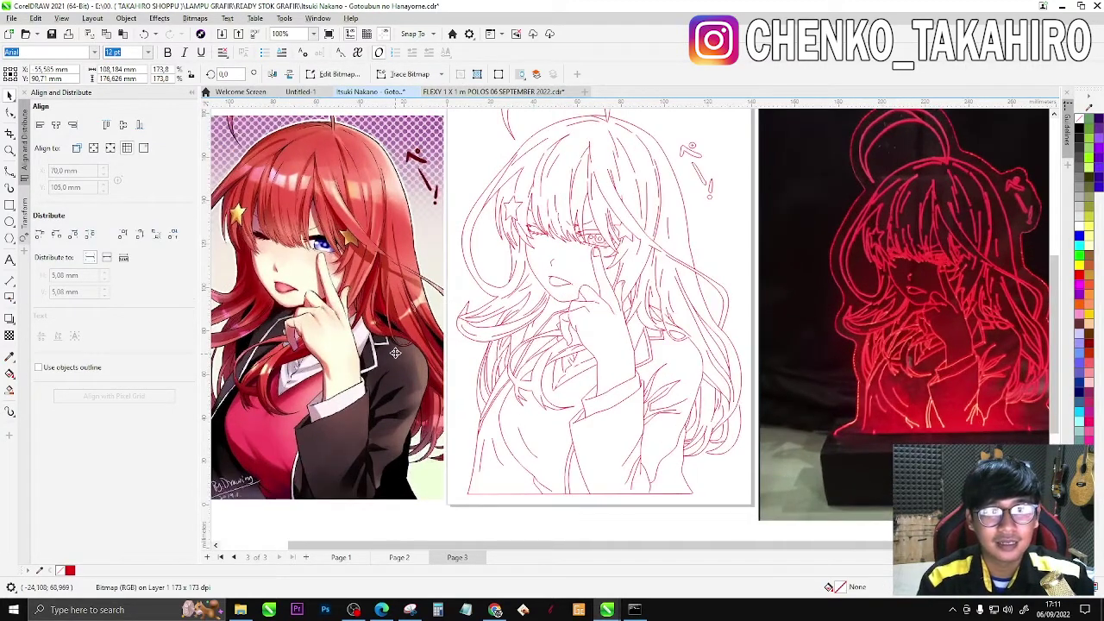
{"action": "left_click_drag", "start_coordinate": [395, 353], "coordinate": [395, 347]}
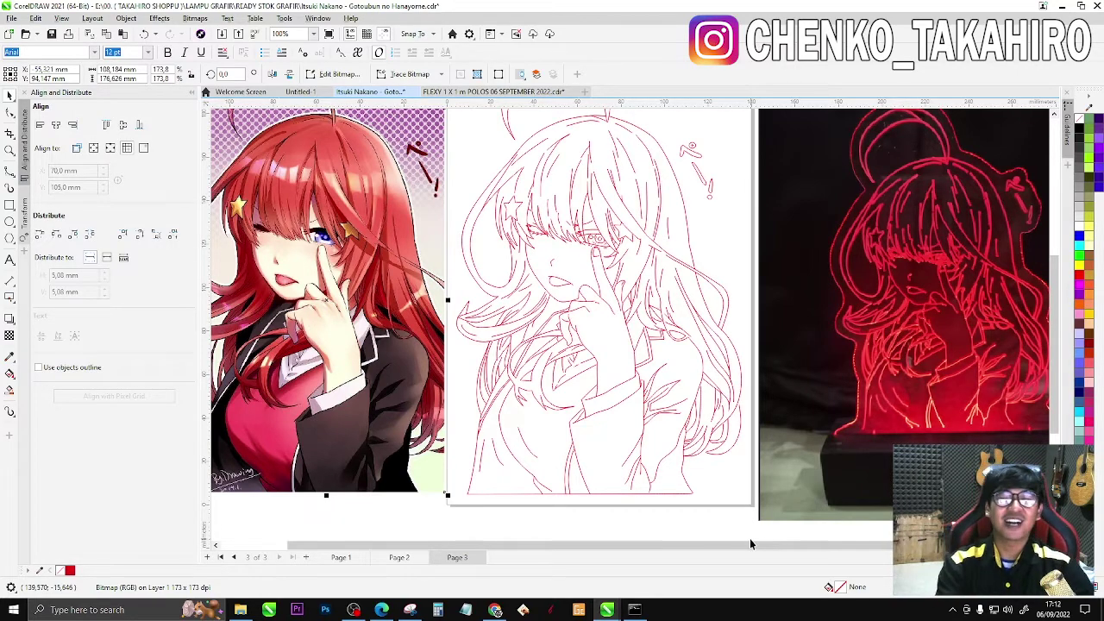
Step: Compare the reference illustration, the full line art and the lit acrylic lamp photo side by side, examining the lamp's engraving up close
{"action": "scroll", "coordinate": [744, 518], "scroll_direction": "up", "scroll_amount": 3}
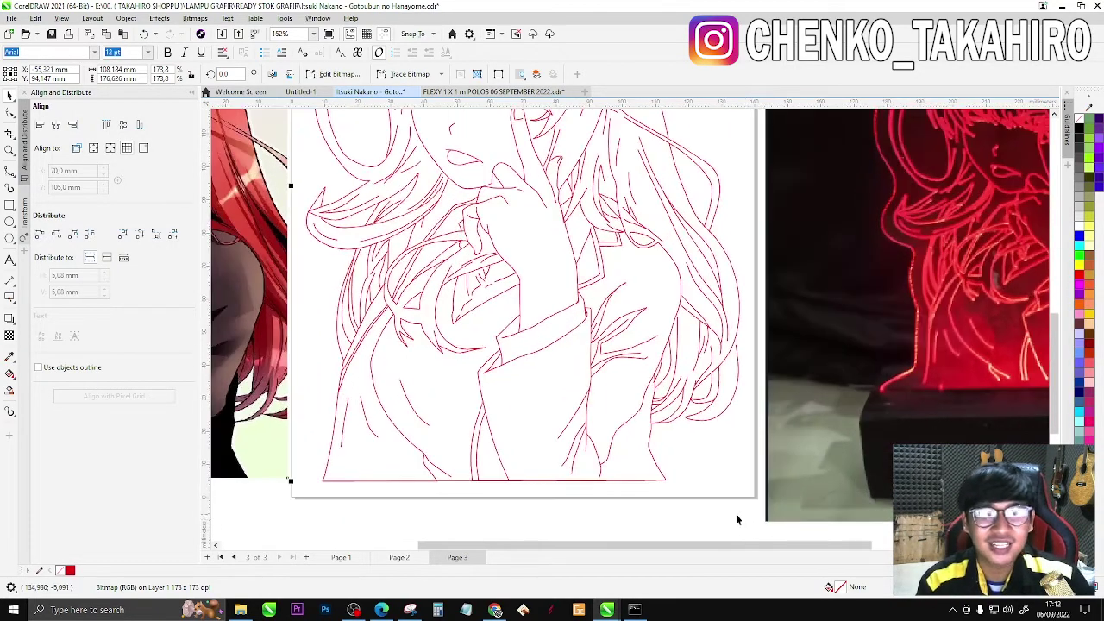
{"action": "scroll", "coordinate": [715, 513], "scroll_direction": "down", "scroll_amount": 4}
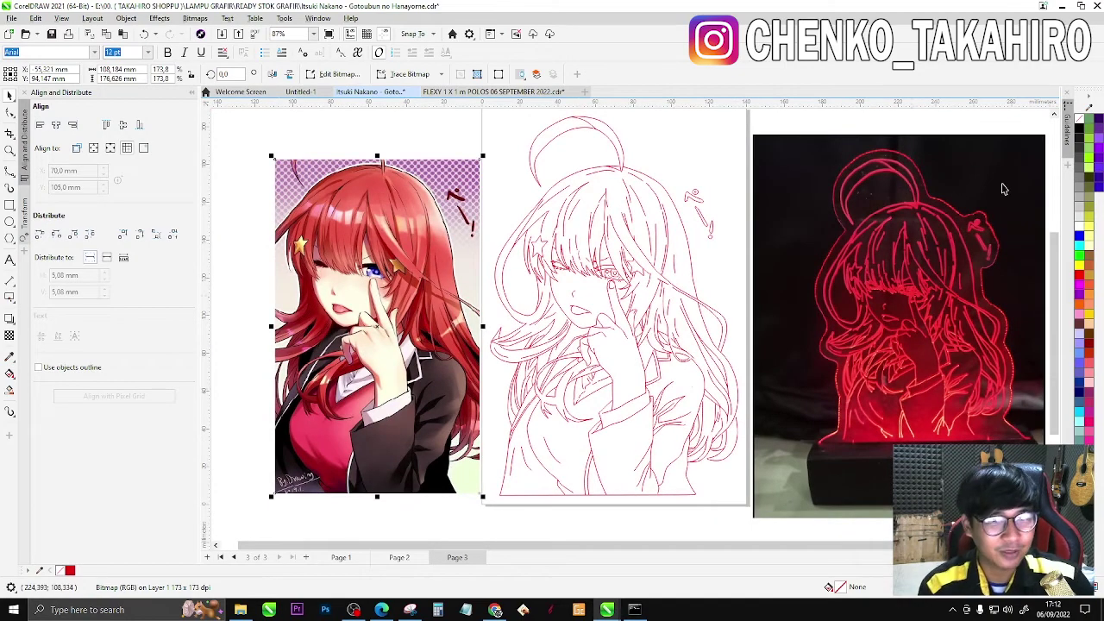
{"action": "scroll", "coordinate": [629, 218], "scroll_direction": "down", "scroll_amount": 2}
{"action": "scroll", "coordinate": [778, 259], "scroll_direction": "up", "scroll_amount": 4}
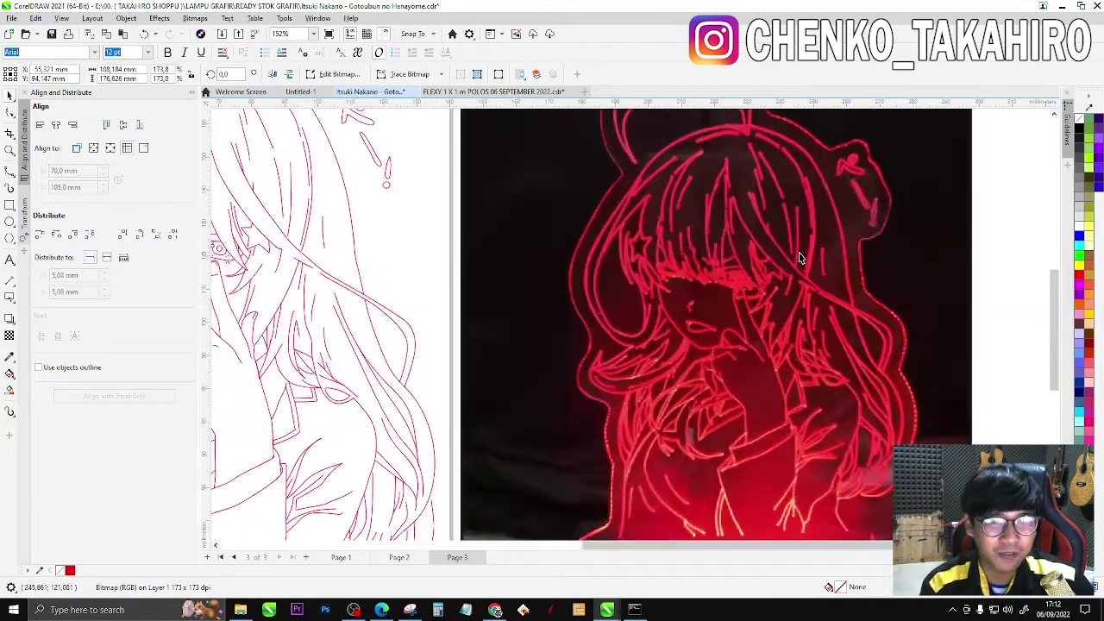
{"action": "scroll", "coordinate": [788, 257], "scroll_direction": "up", "scroll_amount": 2}
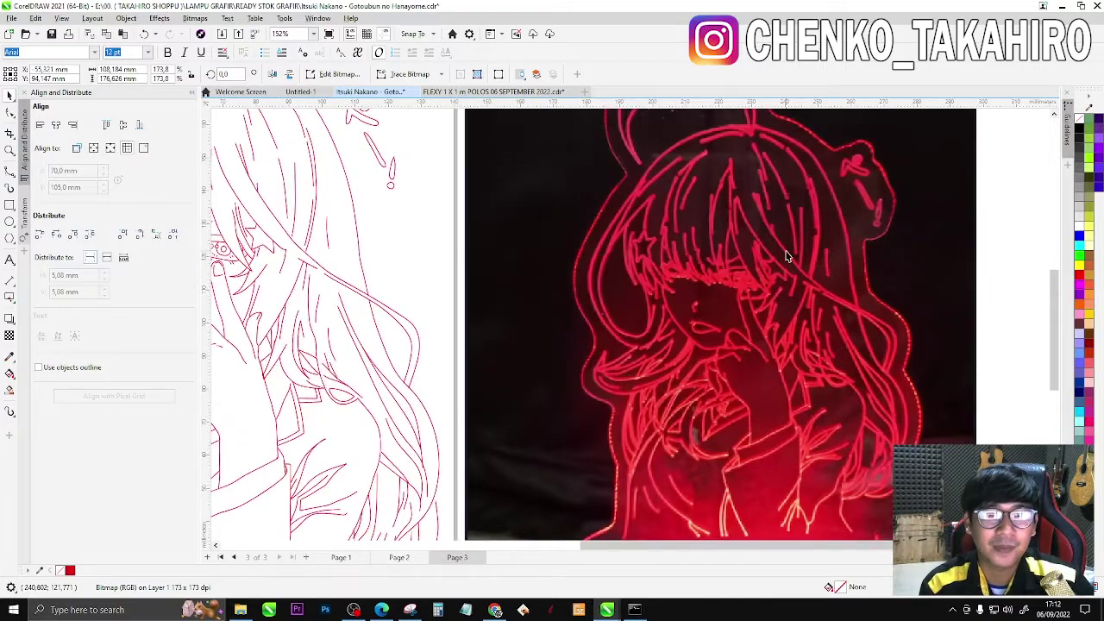
{"action": "scroll", "coordinate": [786, 255], "scroll_direction": "down", "scroll_amount": 6}
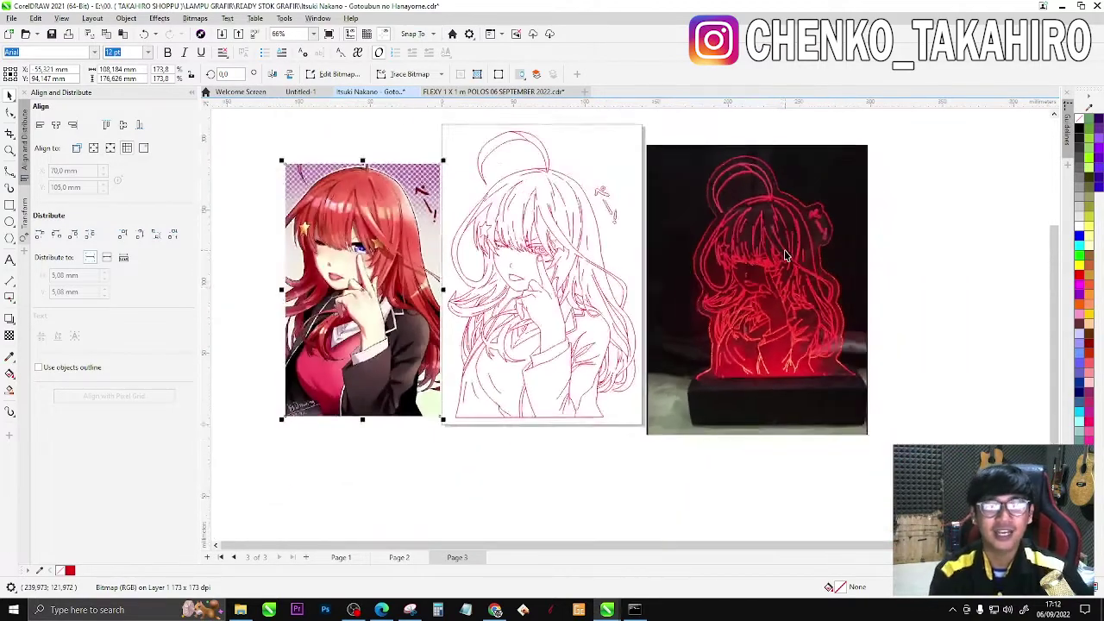
{"action": "scroll", "coordinate": [784, 250], "scroll_direction": "down", "scroll_amount": 1}
{"action": "scroll", "coordinate": [636, 271], "scroll_direction": "up", "scroll_amount": 3}
{"action": "scroll", "coordinate": [516, 257], "scroll_direction": "down", "scroll_amount": 2}
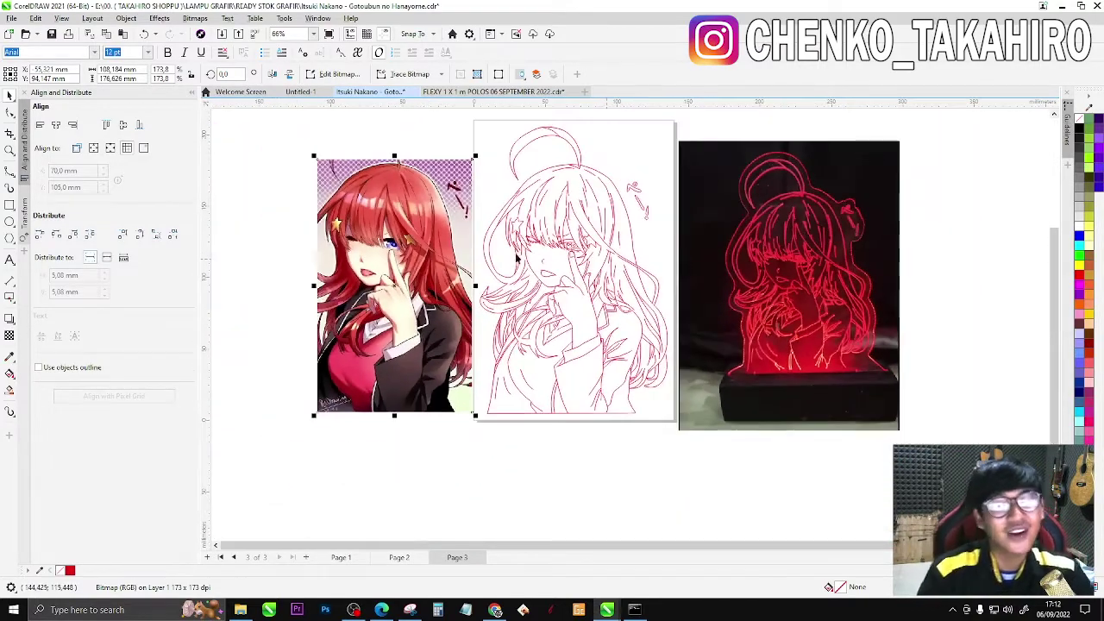
{"action": "scroll", "coordinate": [475, 244], "scroll_direction": "up", "scroll_amount": 2}
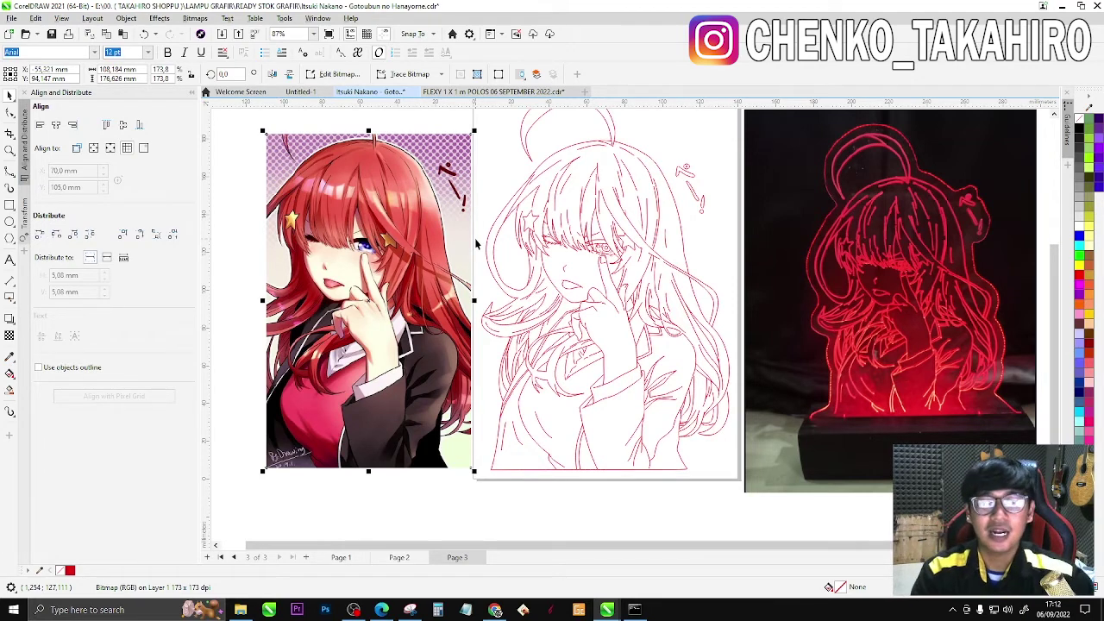
{"action": "scroll", "coordinate": [476, 245], "scroll_direction": "up", "scroll_amount": 2}
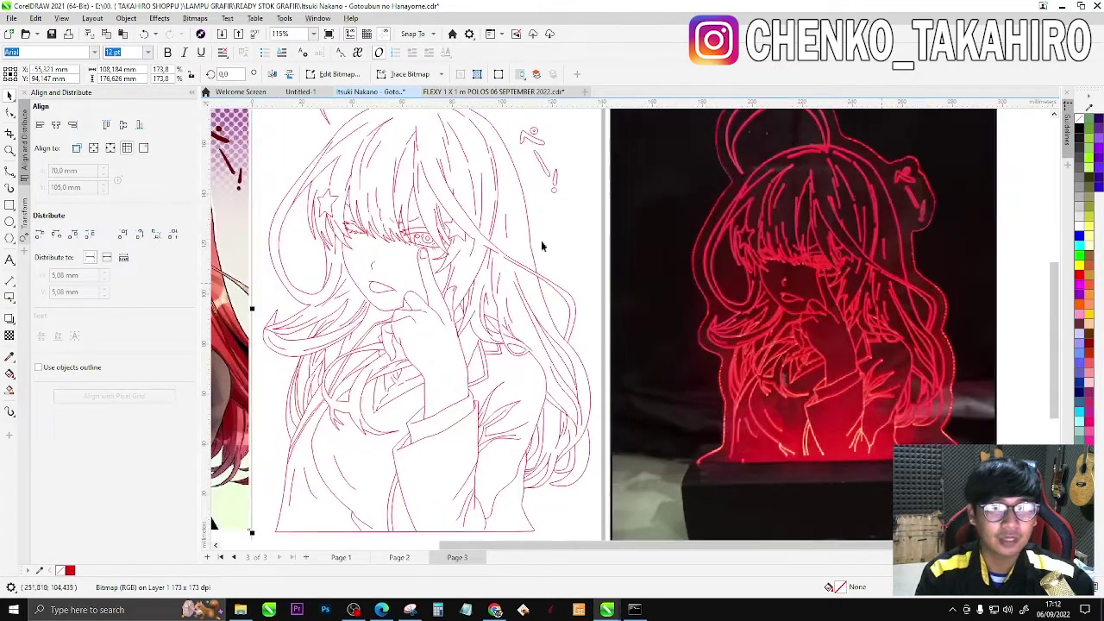
{"action": "scroll", "coordinate": [832, 169], "scroll_direction": "up", "scroll_amount": 1}
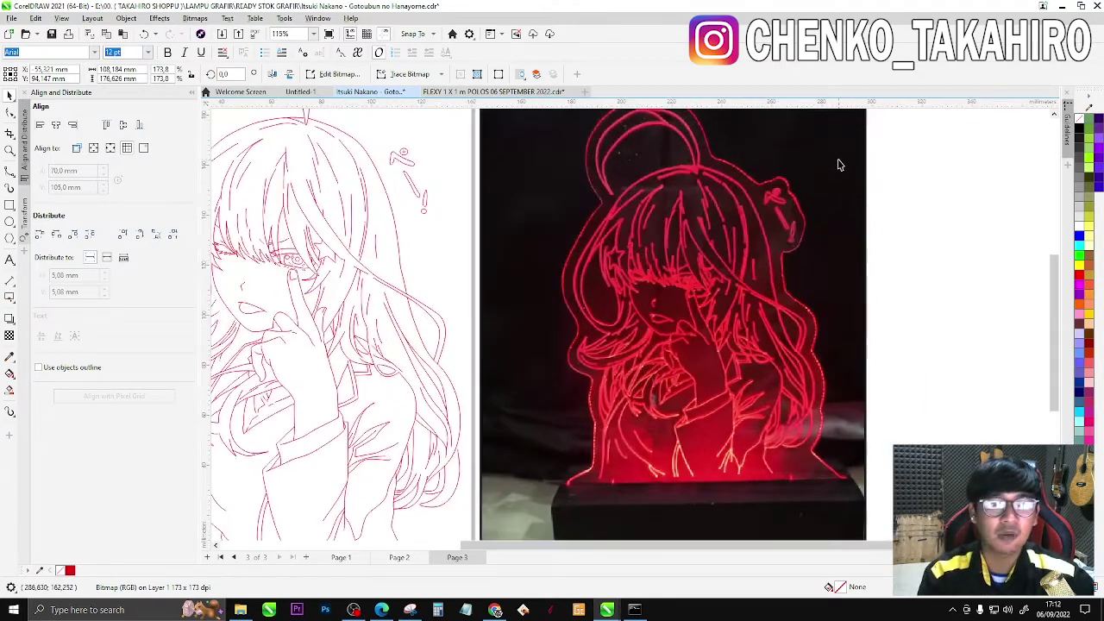